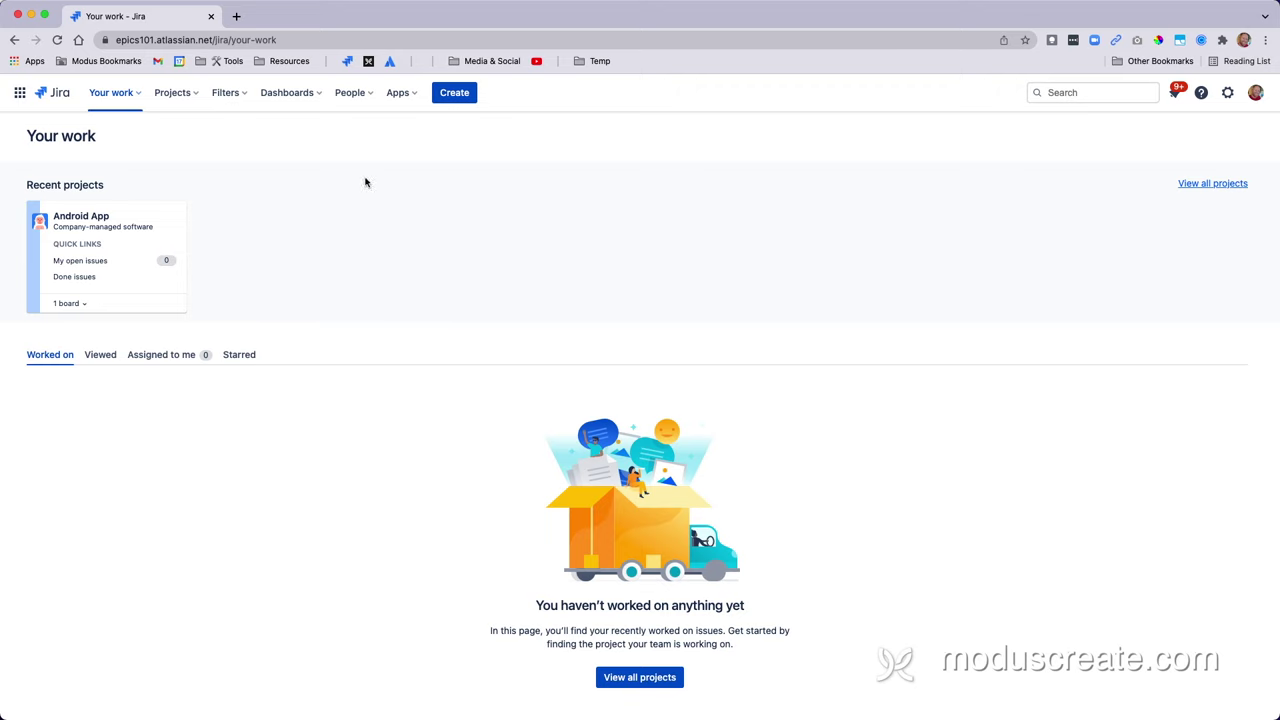
# Create an Epic with Epic Name 'Getting Things Done' and summary 'Deliver our New Feature X'
pyautogui.click(452, 95)
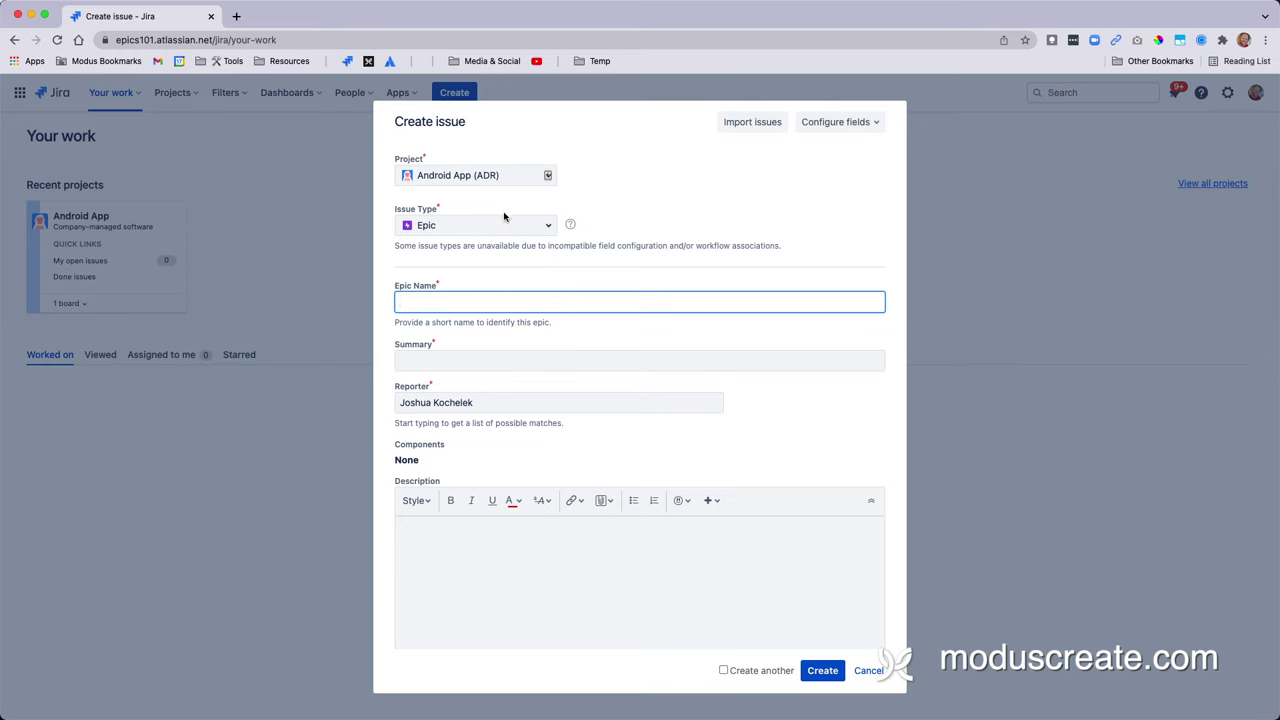
pyautogui.click(539, 220)
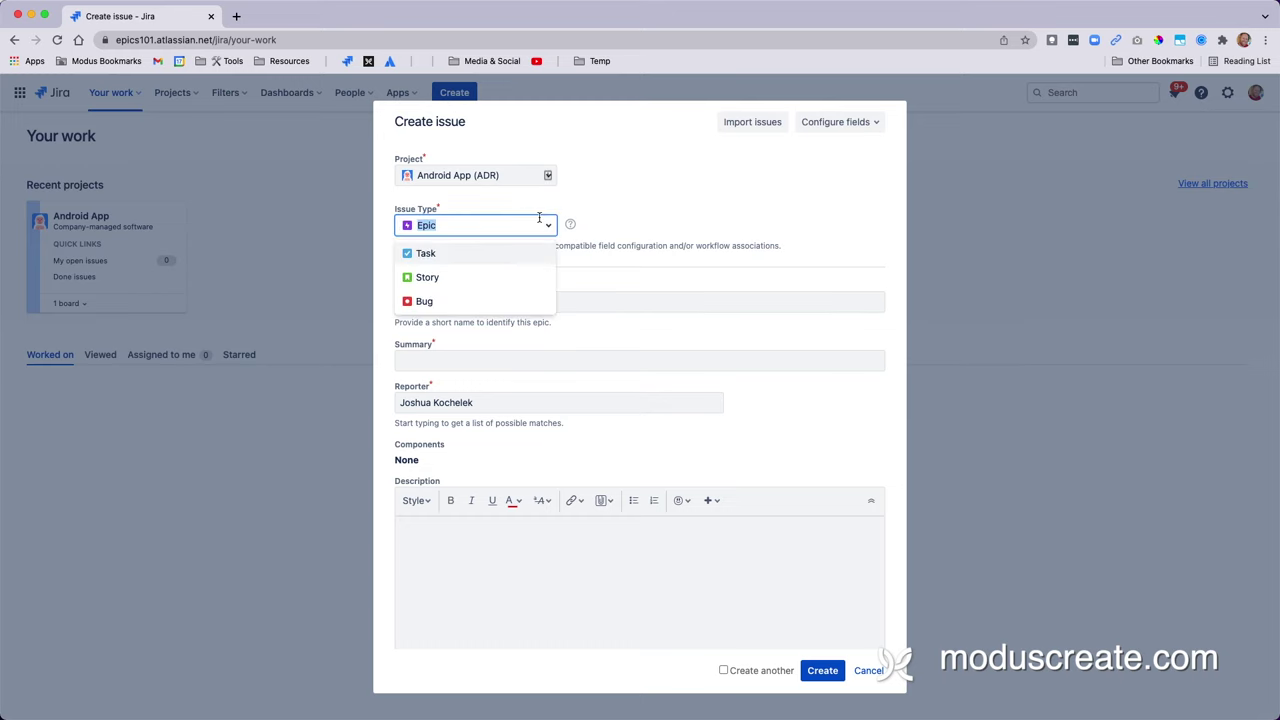
pyautogui.click(640, 212)
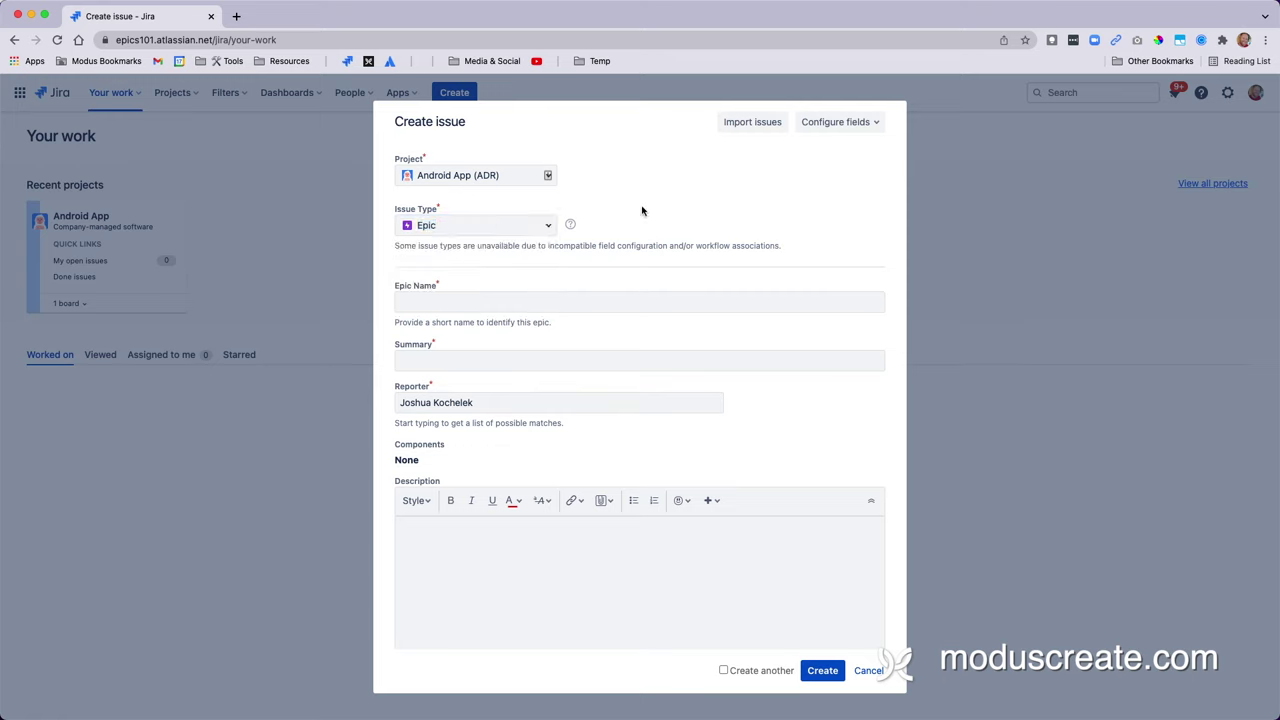
pyautogui.click(657, 307)
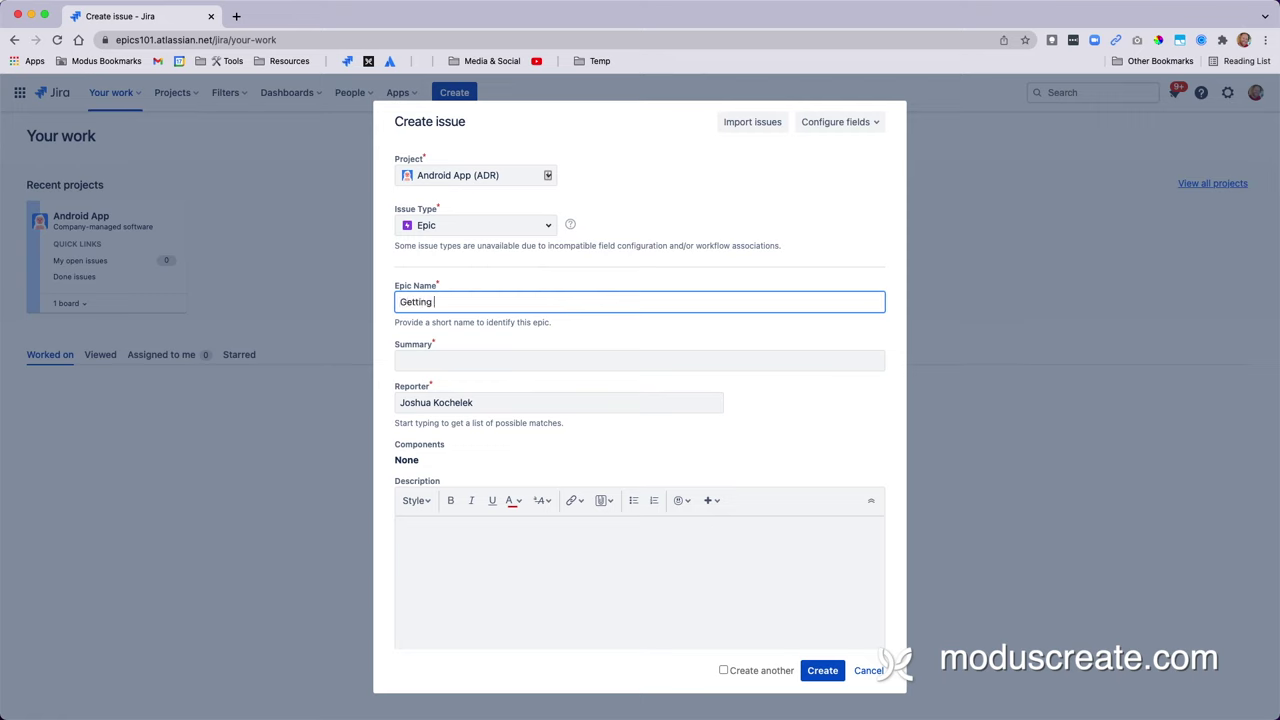
pyautogui.click(681, 365)
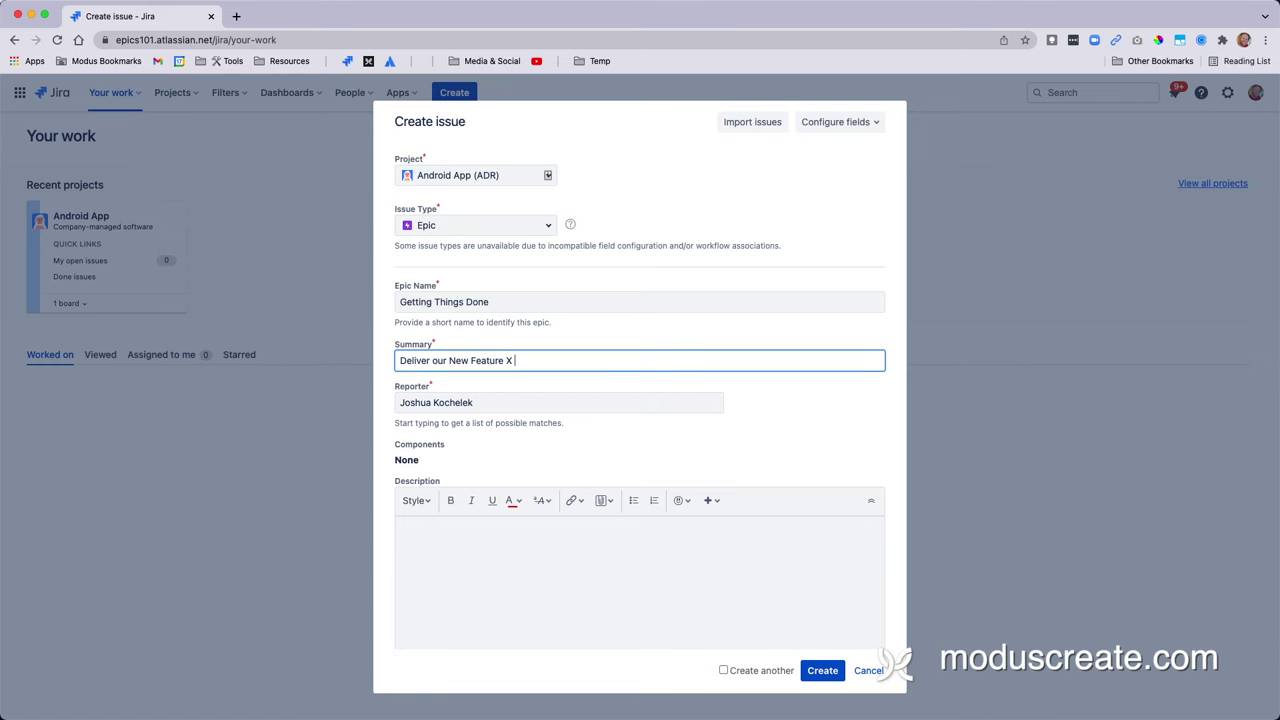
pyautogui.scroll(-10, 703, 491)
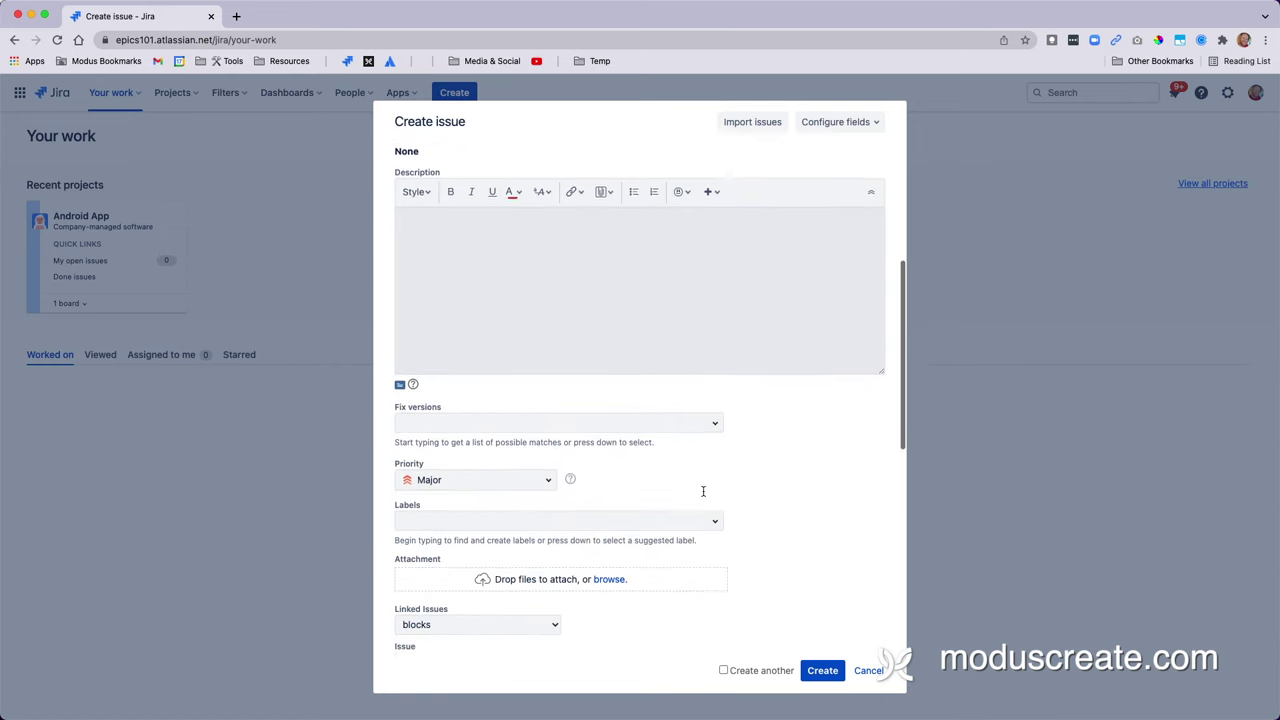
pyautogui.scroll(-3, 703, 491)
pyautogui.scroll(10, 703, 491)
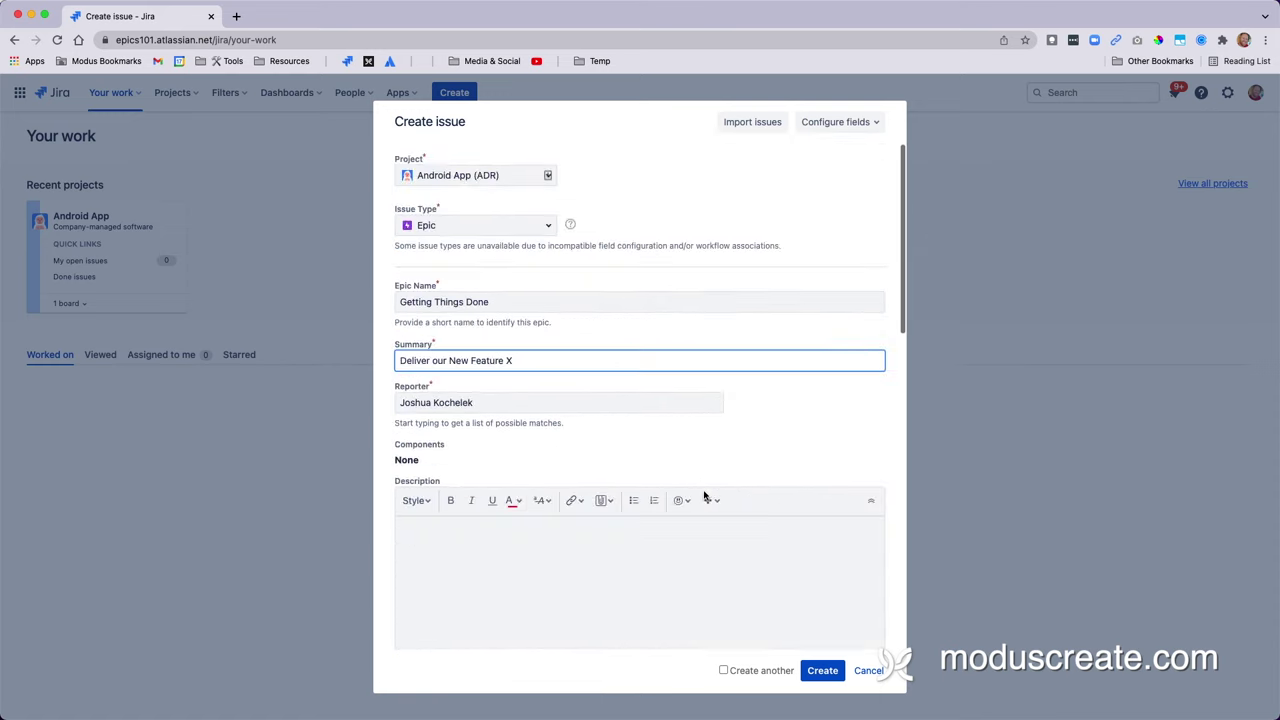
pyautogui.scroll(-7, 703, 495)
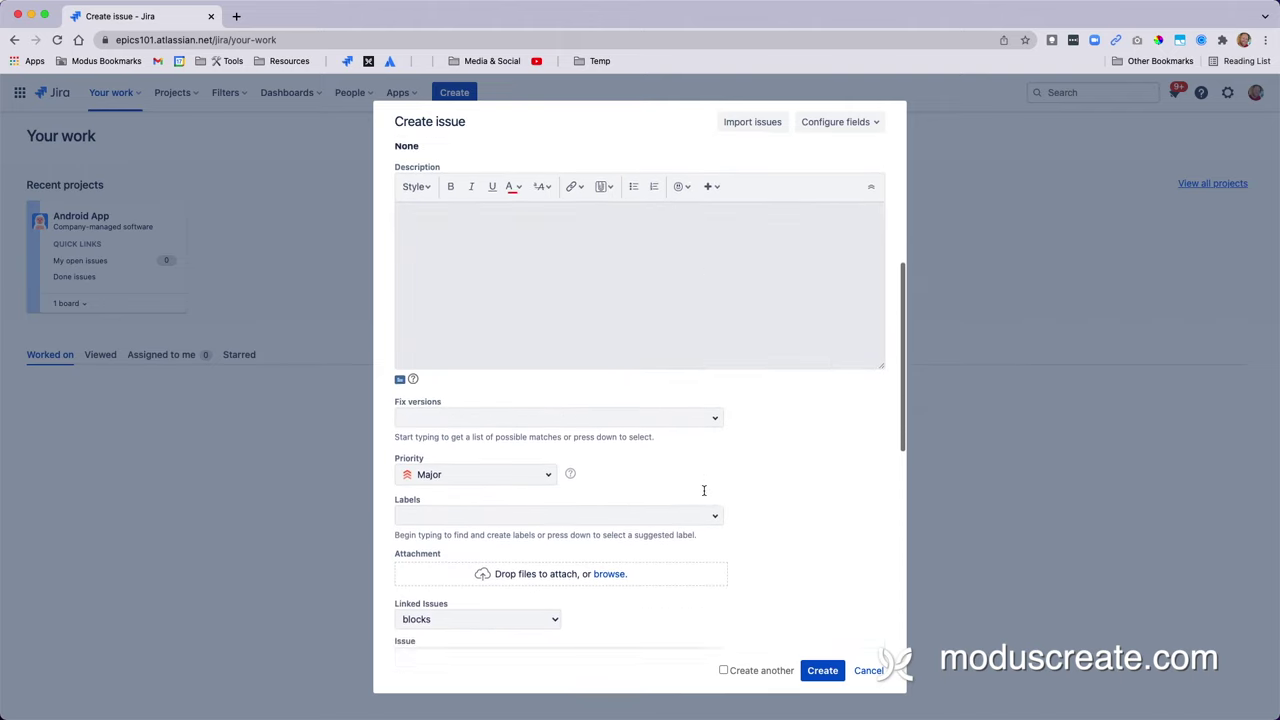
pyautogui.scroll(-8, 703, 490)
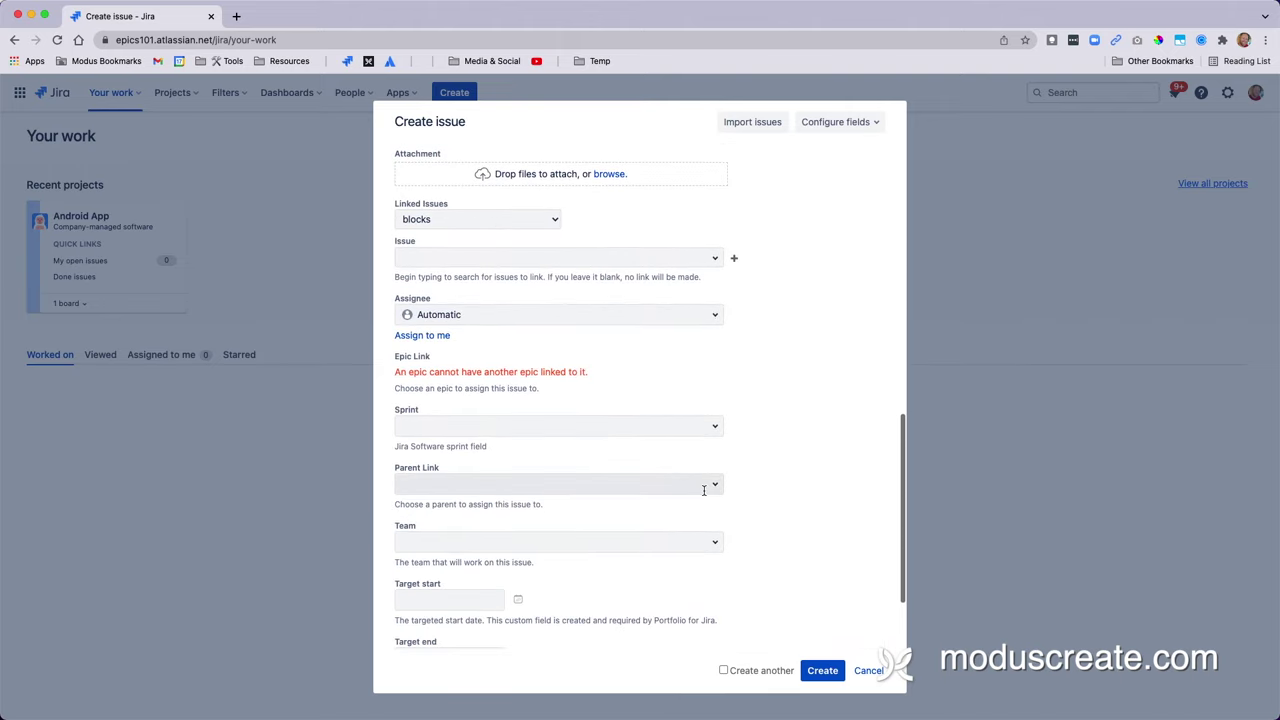
pyautogui.scroll(-3, 703, 490)
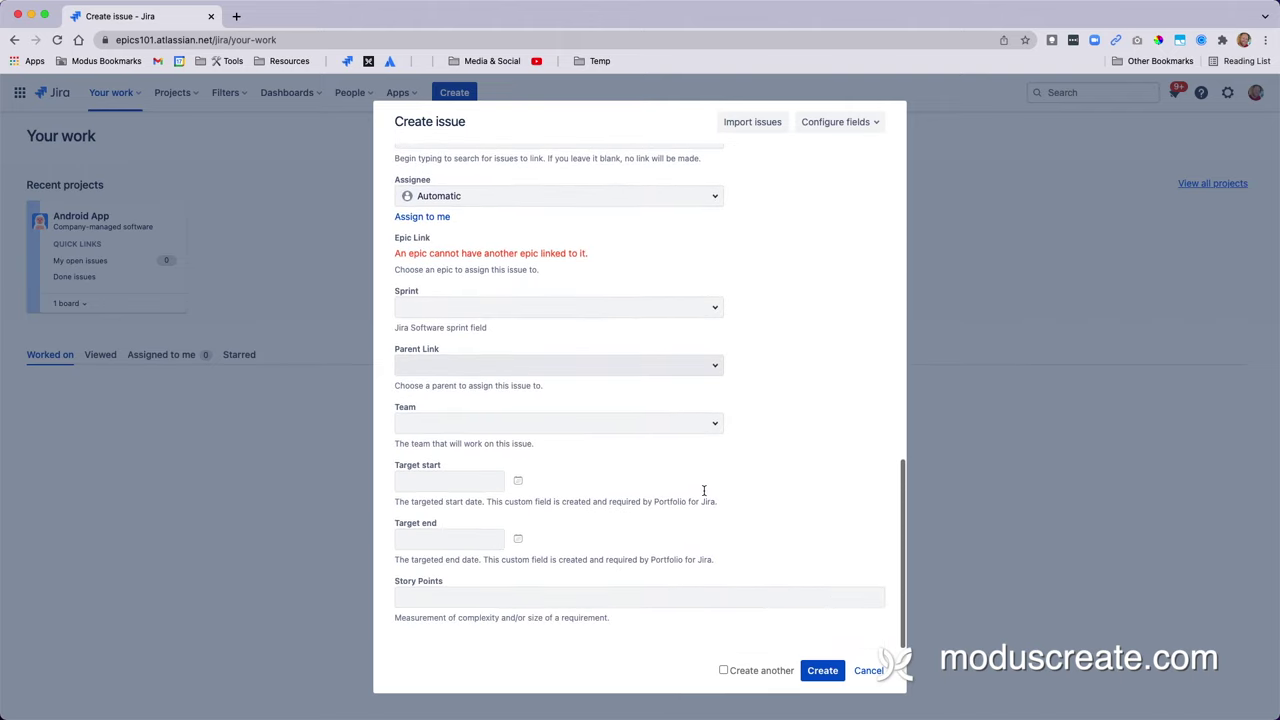
pyautogui.click(822, 670)
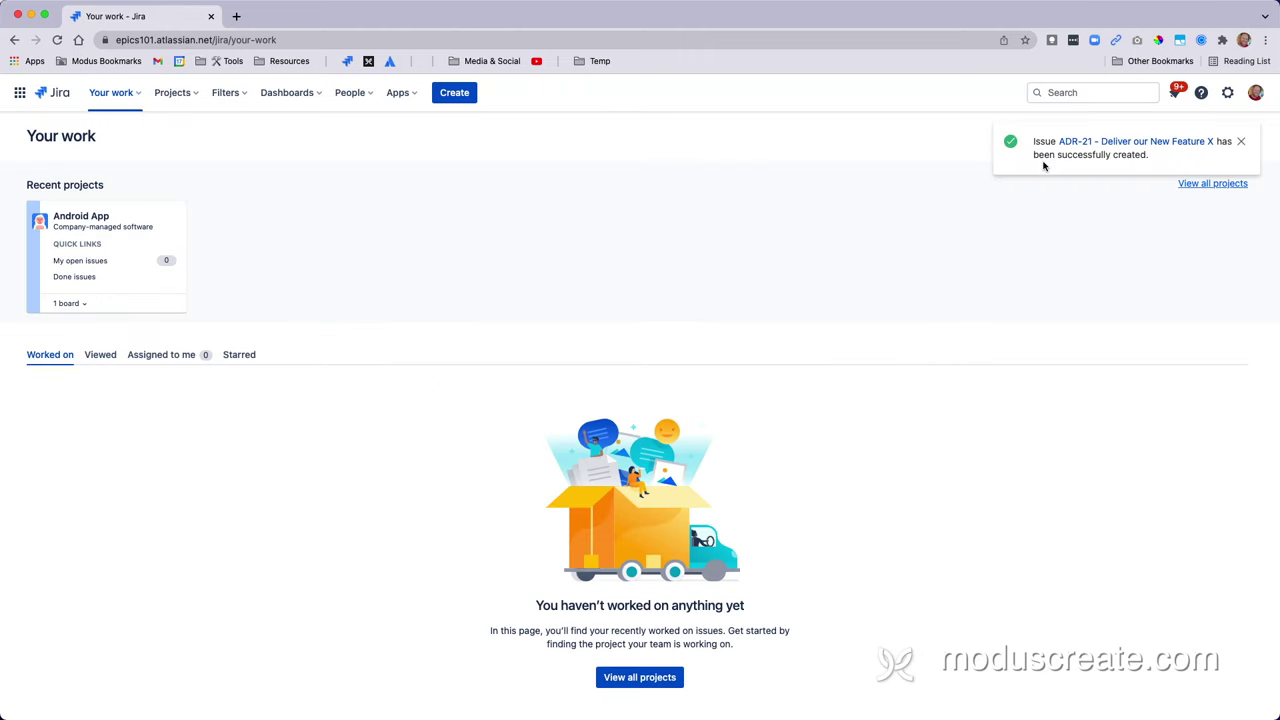
# Add child tasks Thing 1, Thing 2 and Thing 3 to epic ADR-21
pyautogui.click(1089, 148)
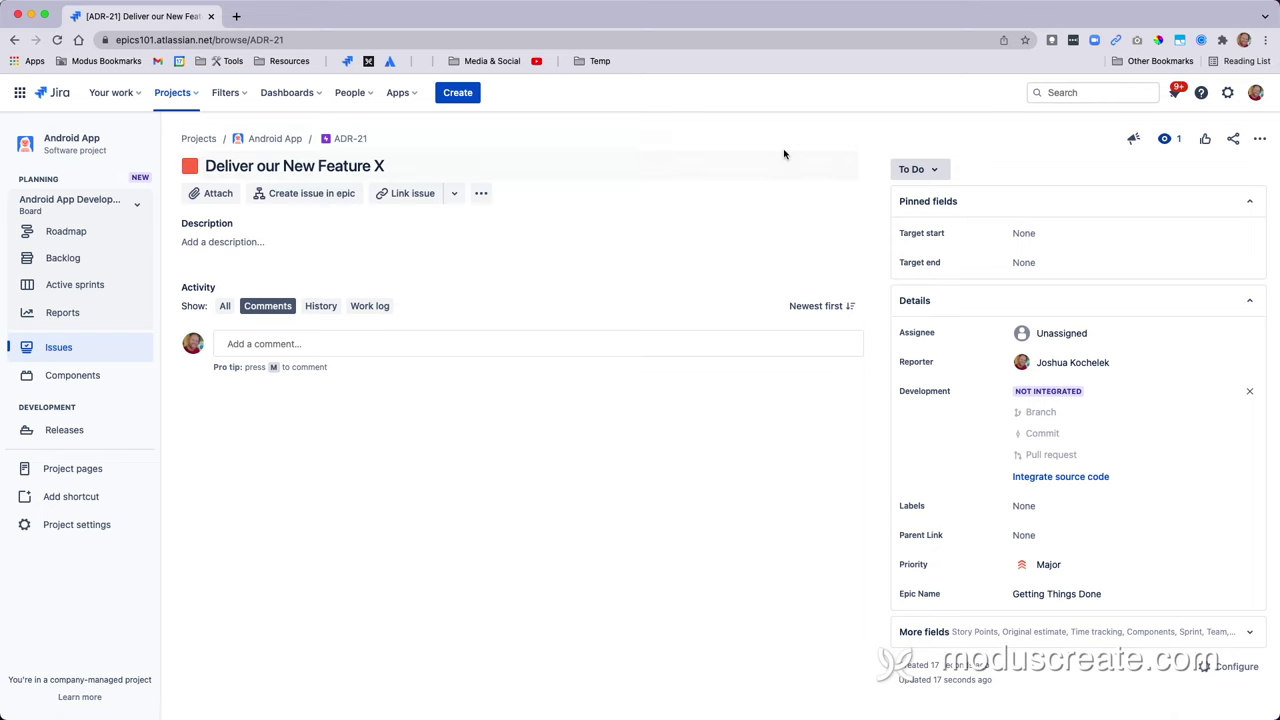
pyautogui.click(322, 199)
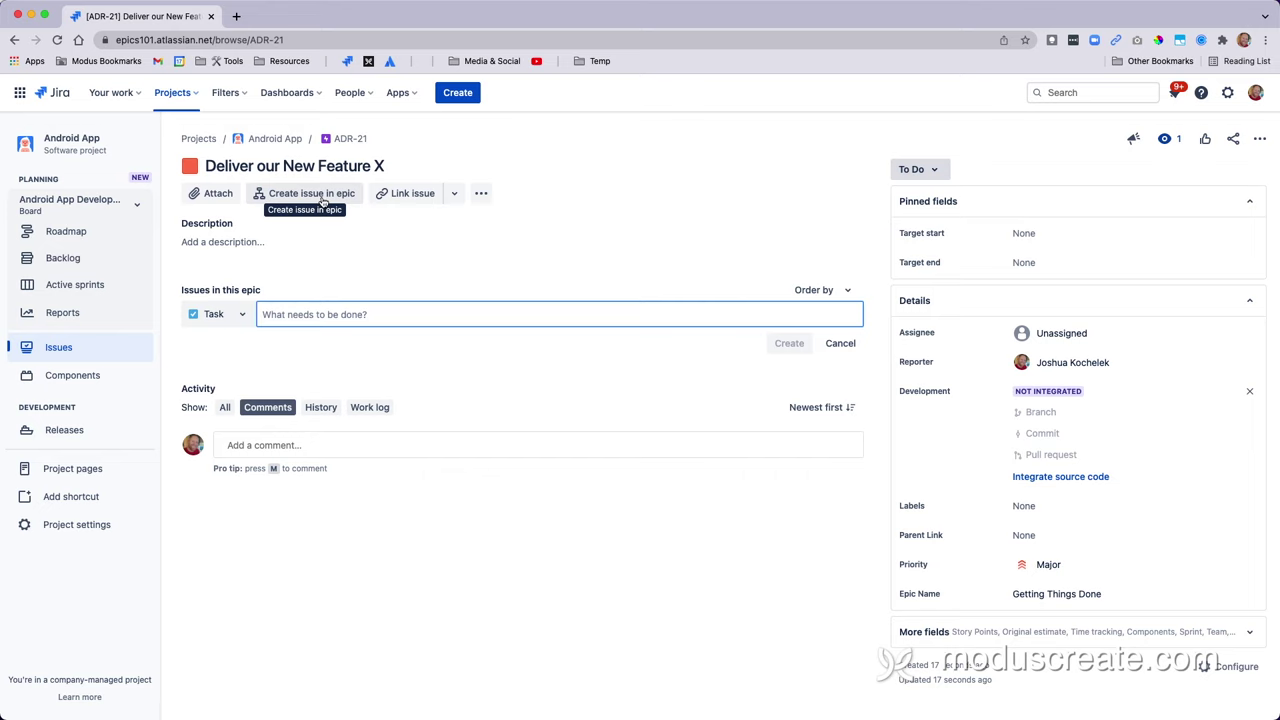
pyautogui.write('Thing ')
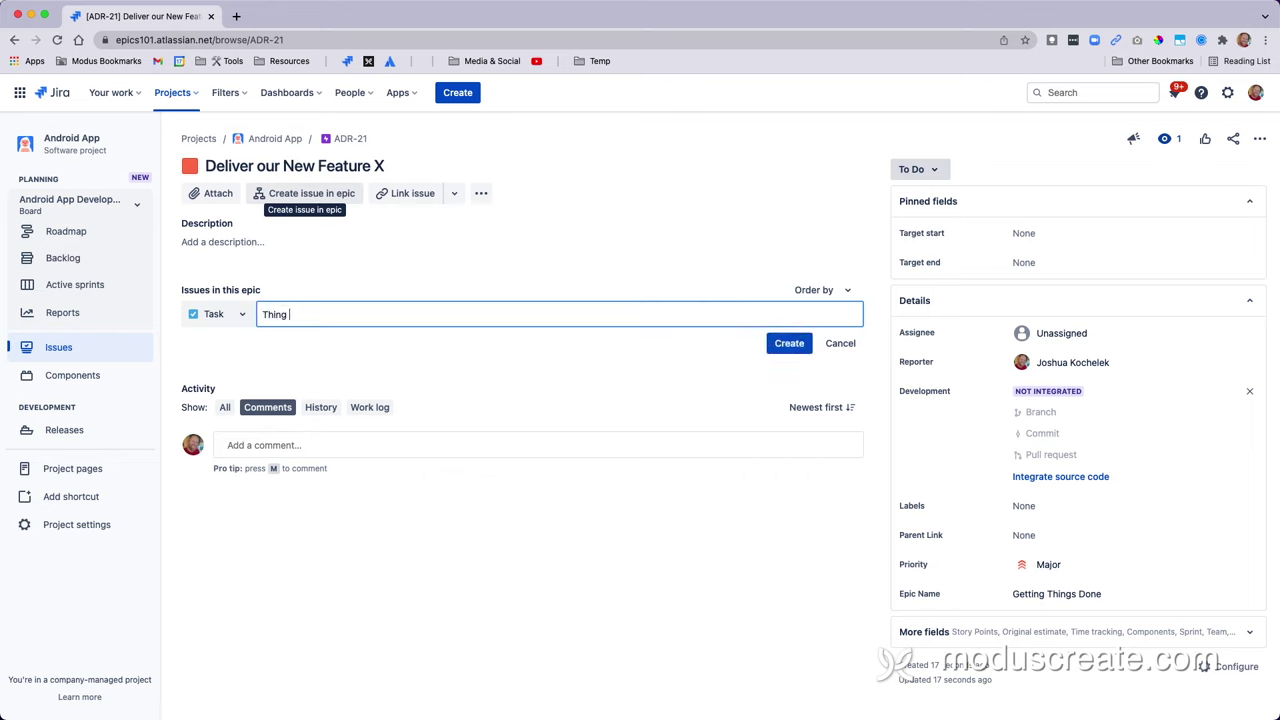
pyautogui.write('1')
pyautogui.press('Return')
pyautogui.write('Thing ')
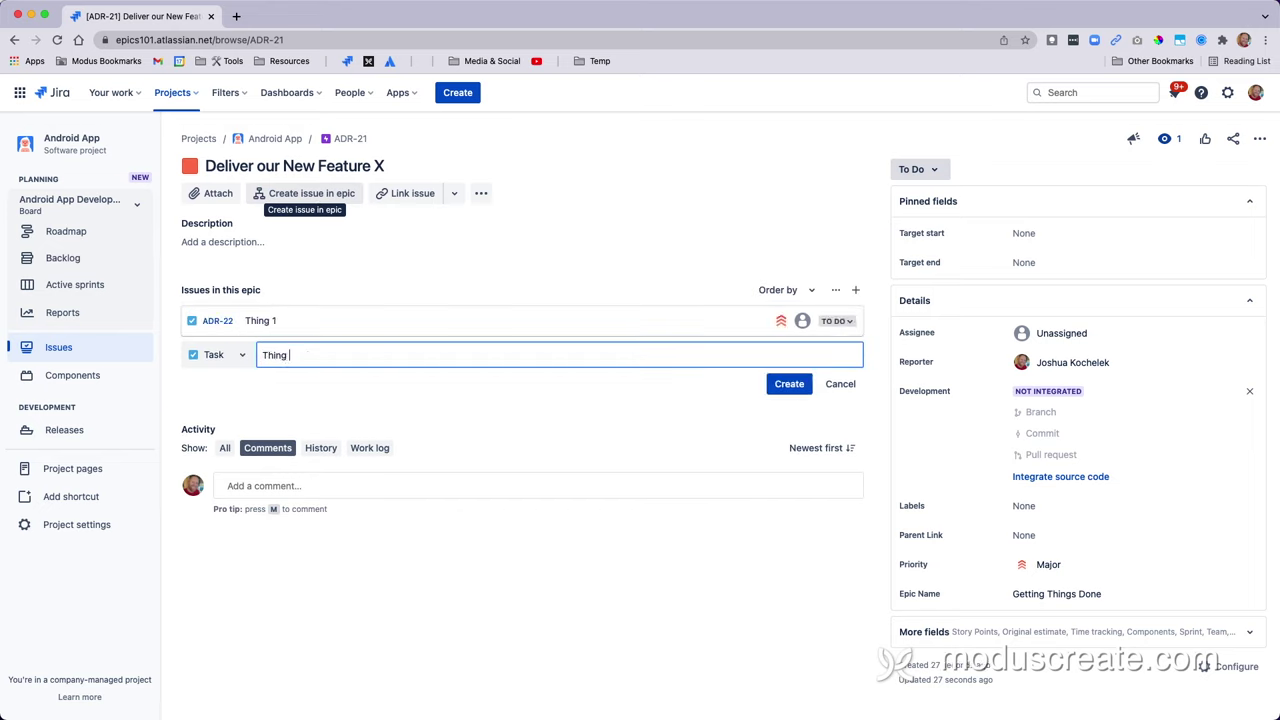
pyautogui.write('2')
pyautogui.press('Return')
pyautogui.write('Thin')
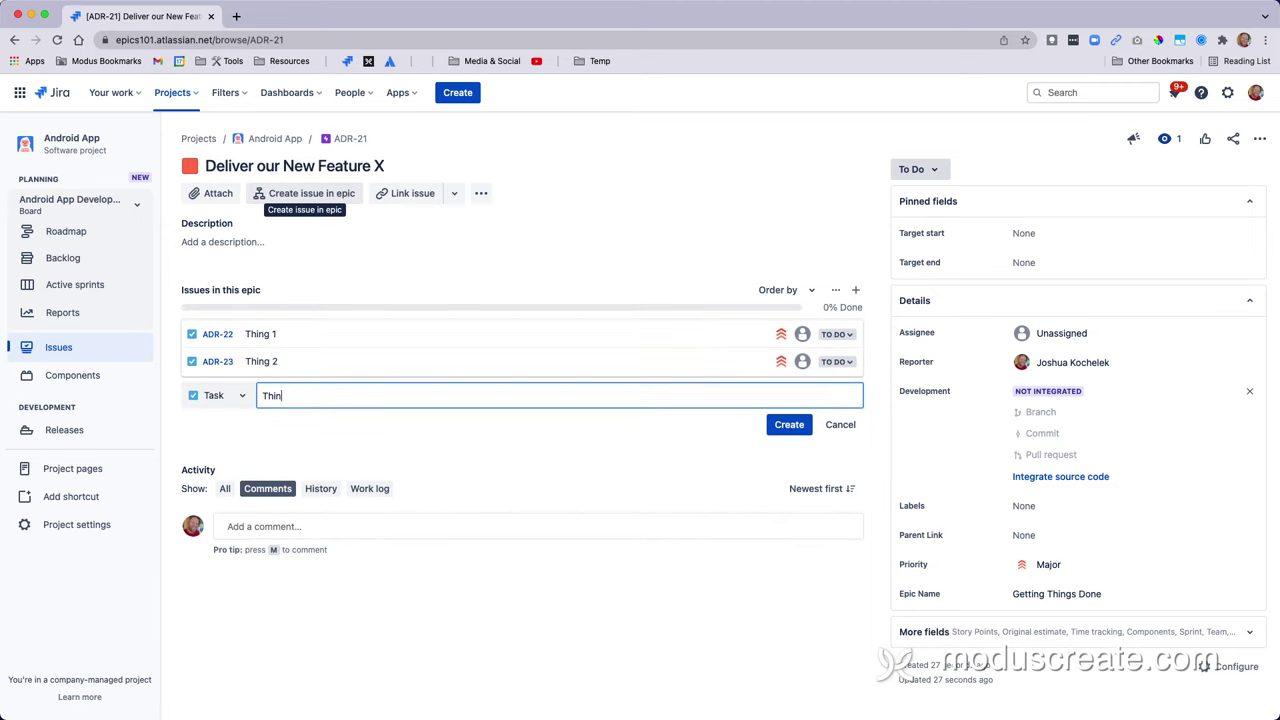
pyautogui.write('g 3')
pyautogui.press('Return')
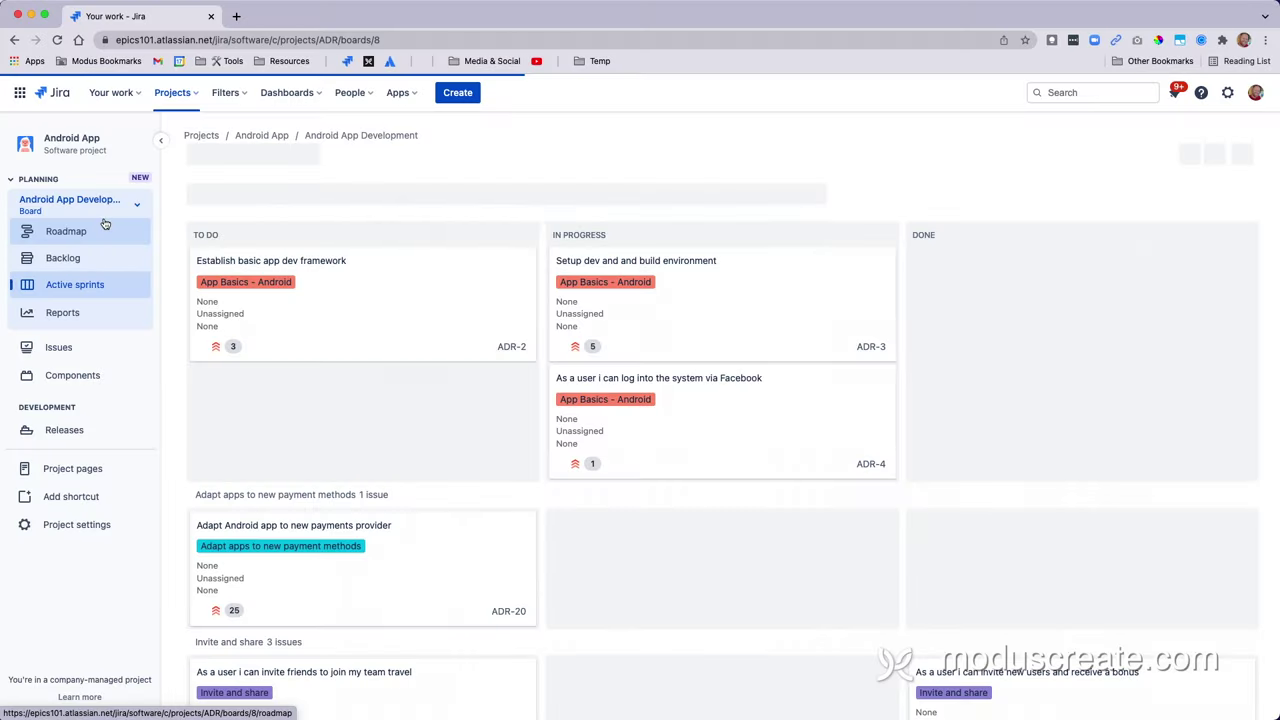
# Show the project roadmap with epics ADR-19 and ADR-8 expanded to their child issues
pyautogui.click(102, 229)
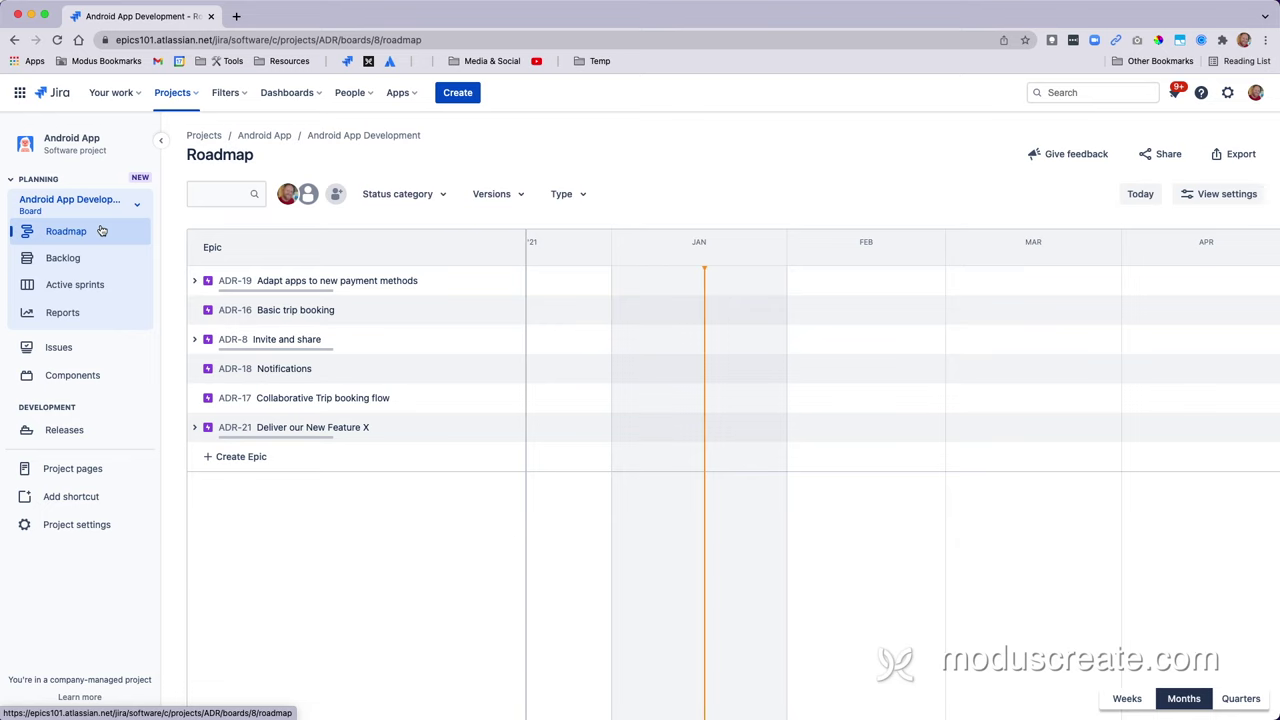
pyautogui.click(194, 282)
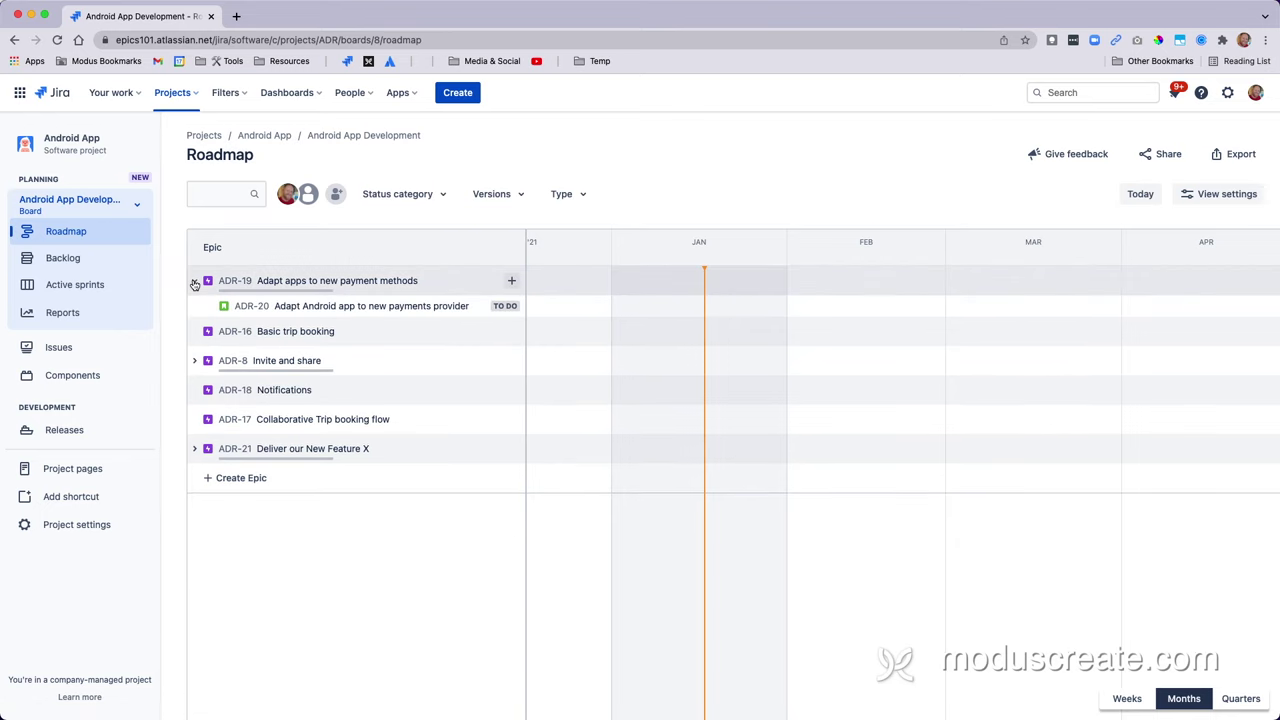
pyautogui.click(195, 362)
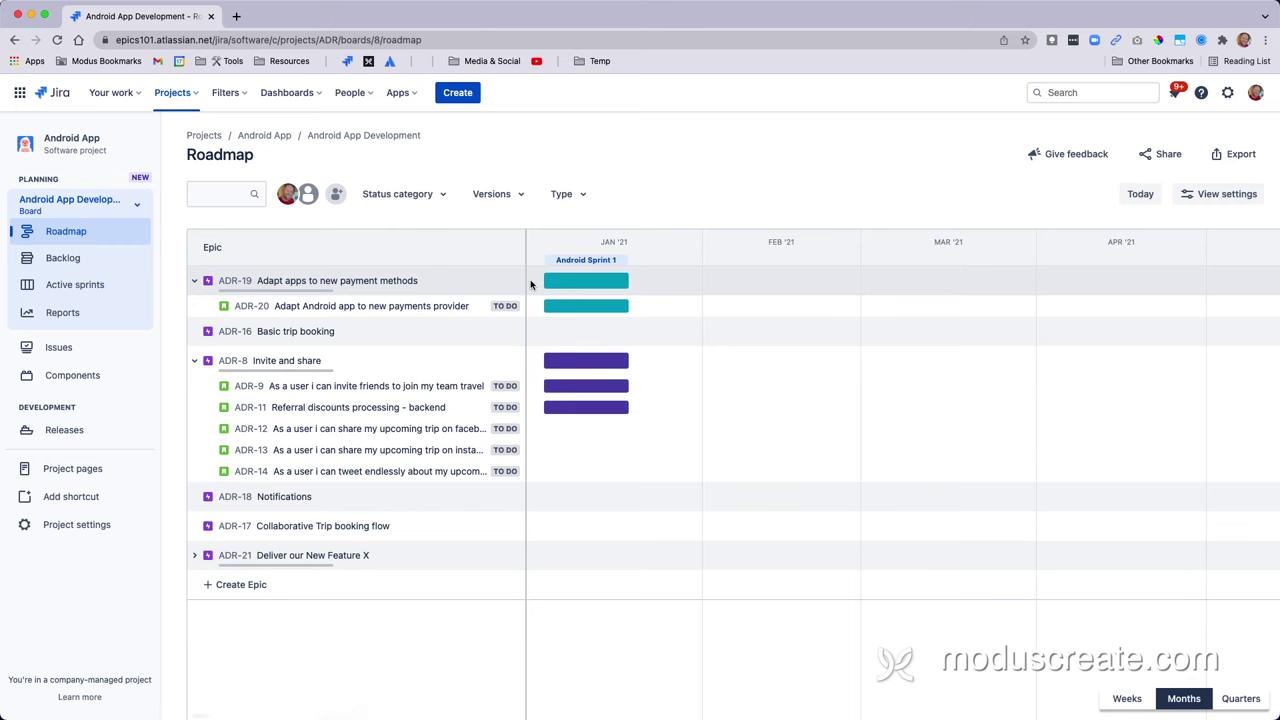
# Reschedule ADR-19 to late January through early February and review its details
pyautogui.moveTo(627, 282); pyautogui.dragTo(937, 281)
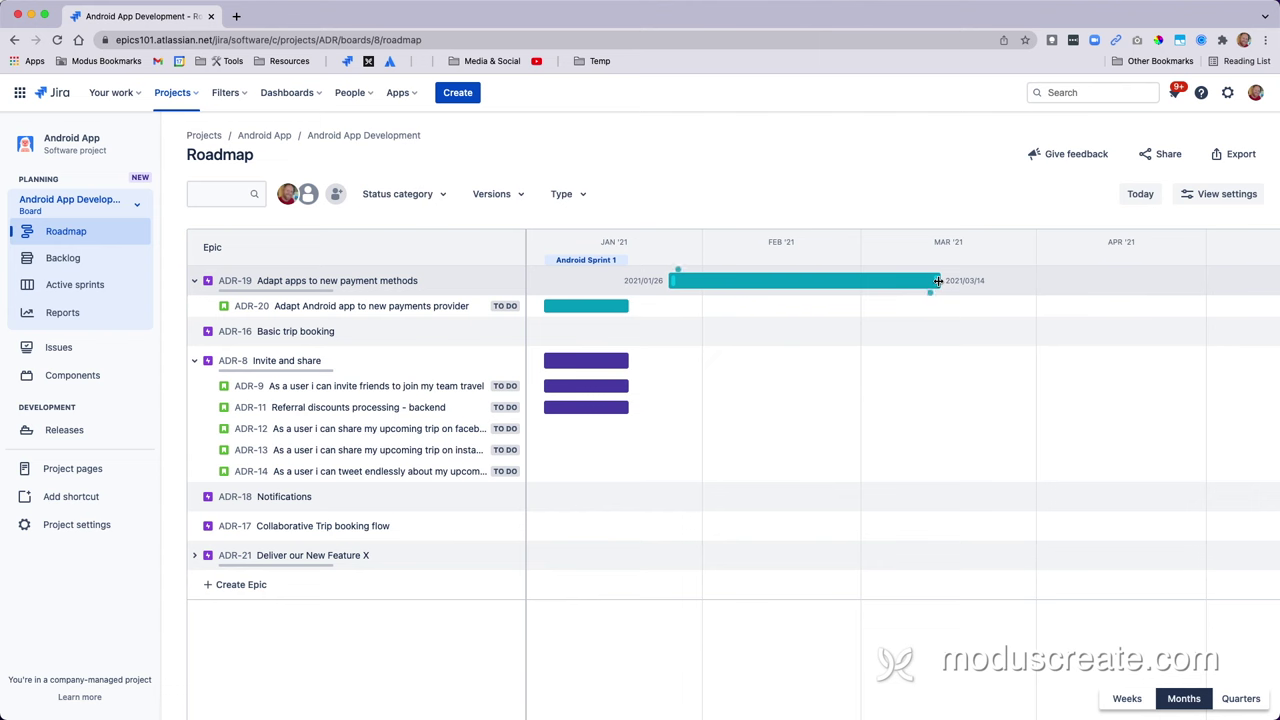
pyautogui.click(229, 284)
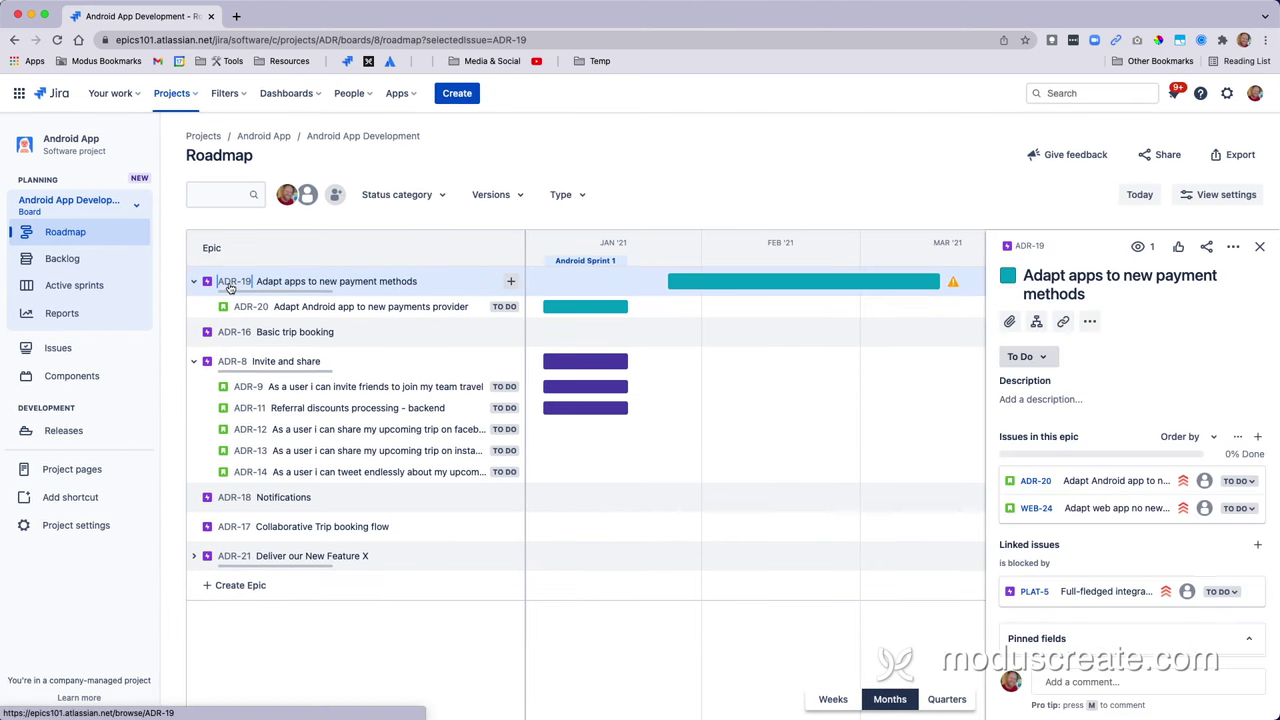
pyautogui.scroll(-2, 1085, 473)
pyautogui.scroll(-3, 1085, 473)
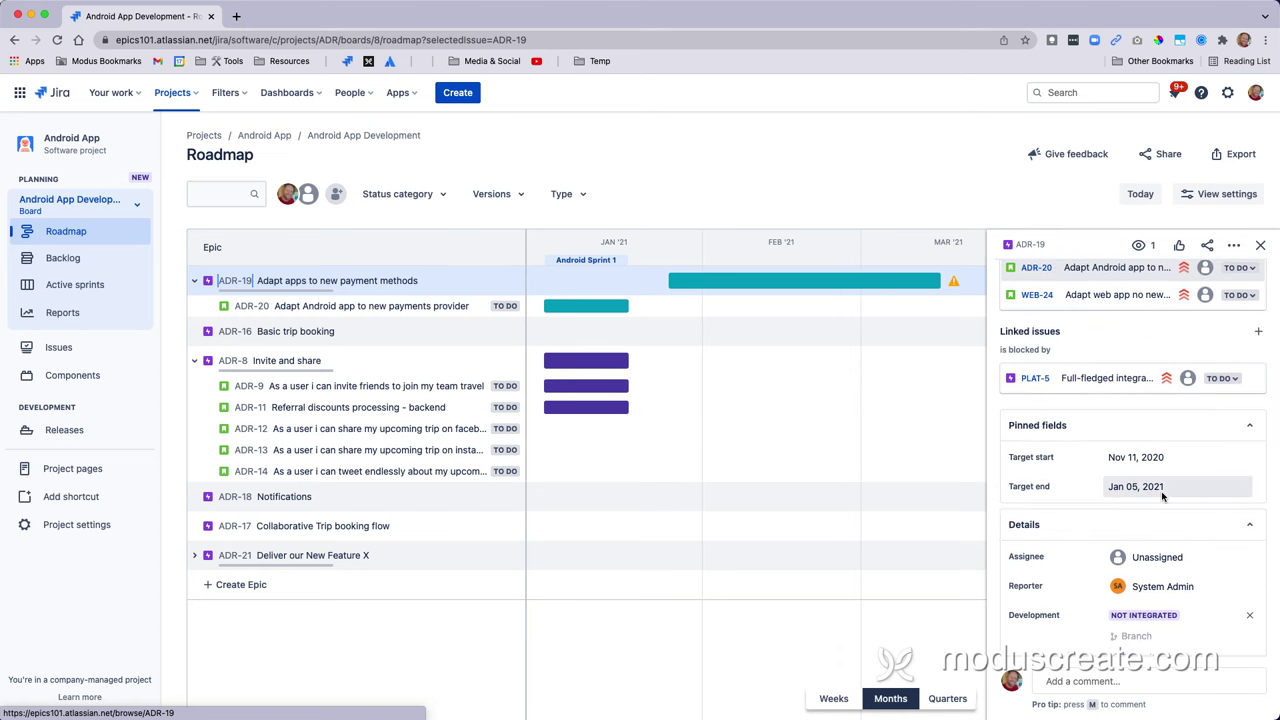
pyautogui.scroll(-5, 1162, 495)
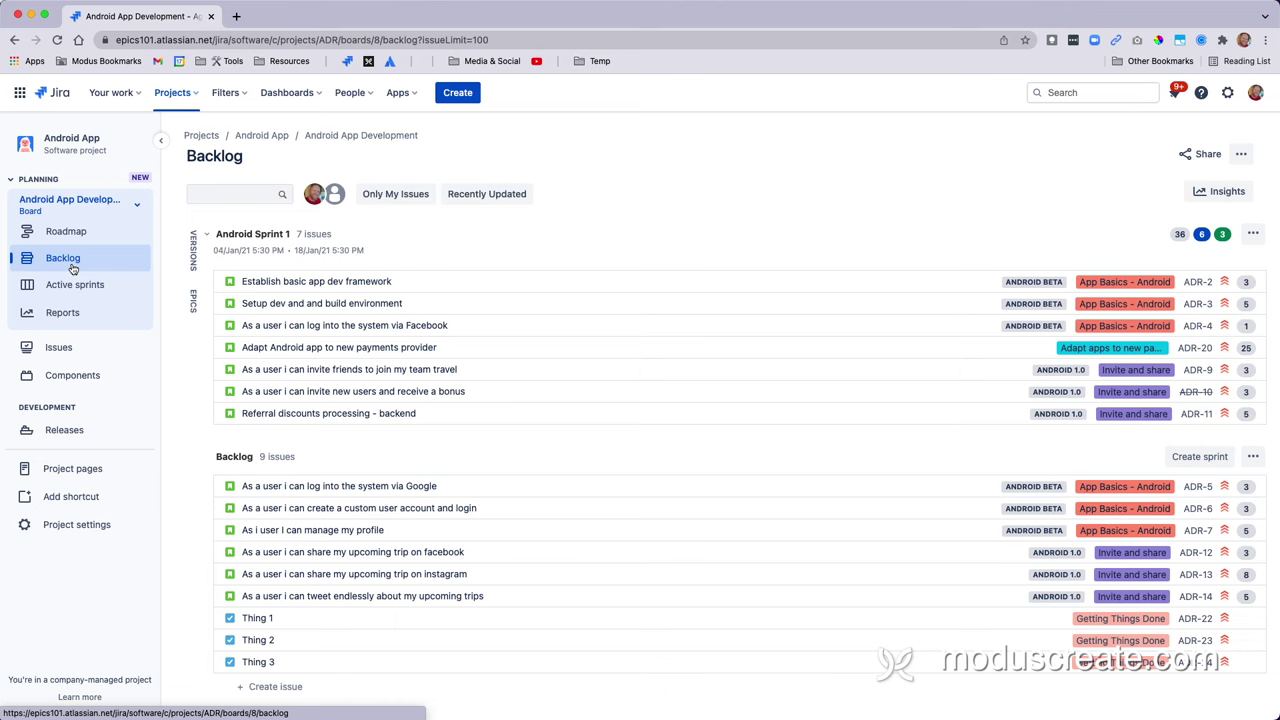
# Show the epics panel, filter the backlog to App Basics - Android, and view epic ADR-1's page
pyautogui.click(194, 305)
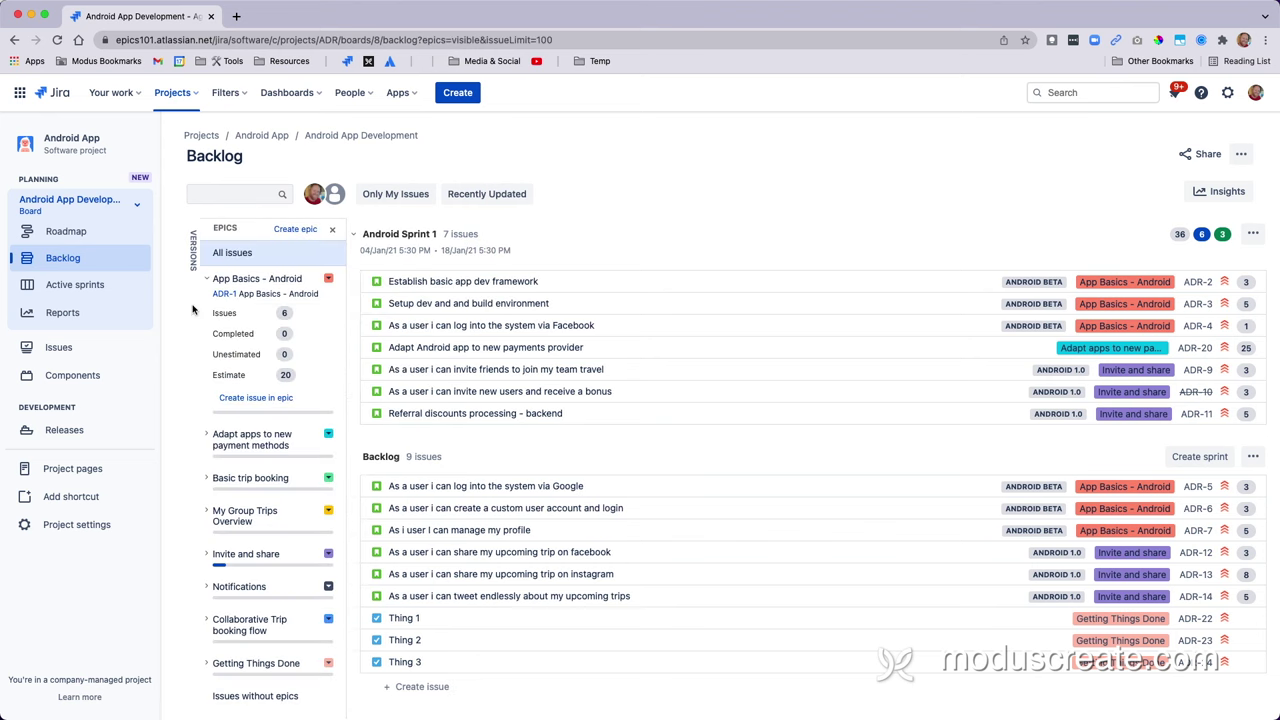
pyautogui.click(206, 279)
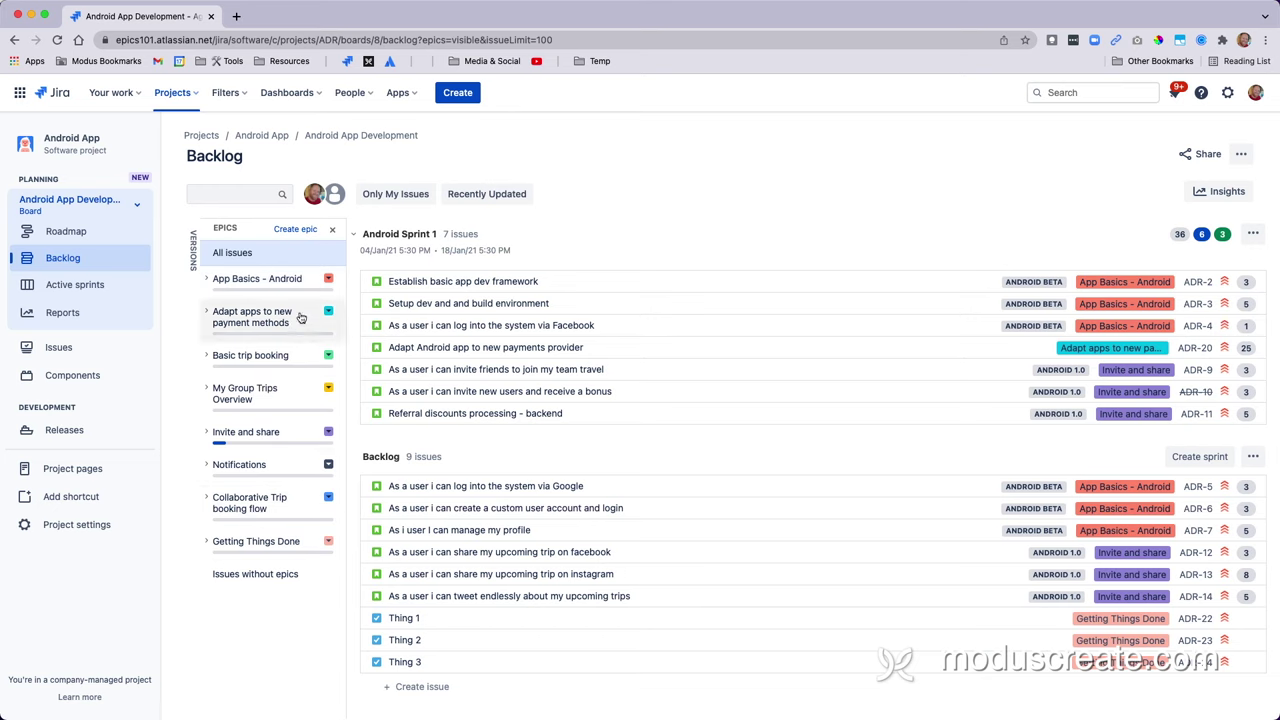
pyautogui.click(307, 285)
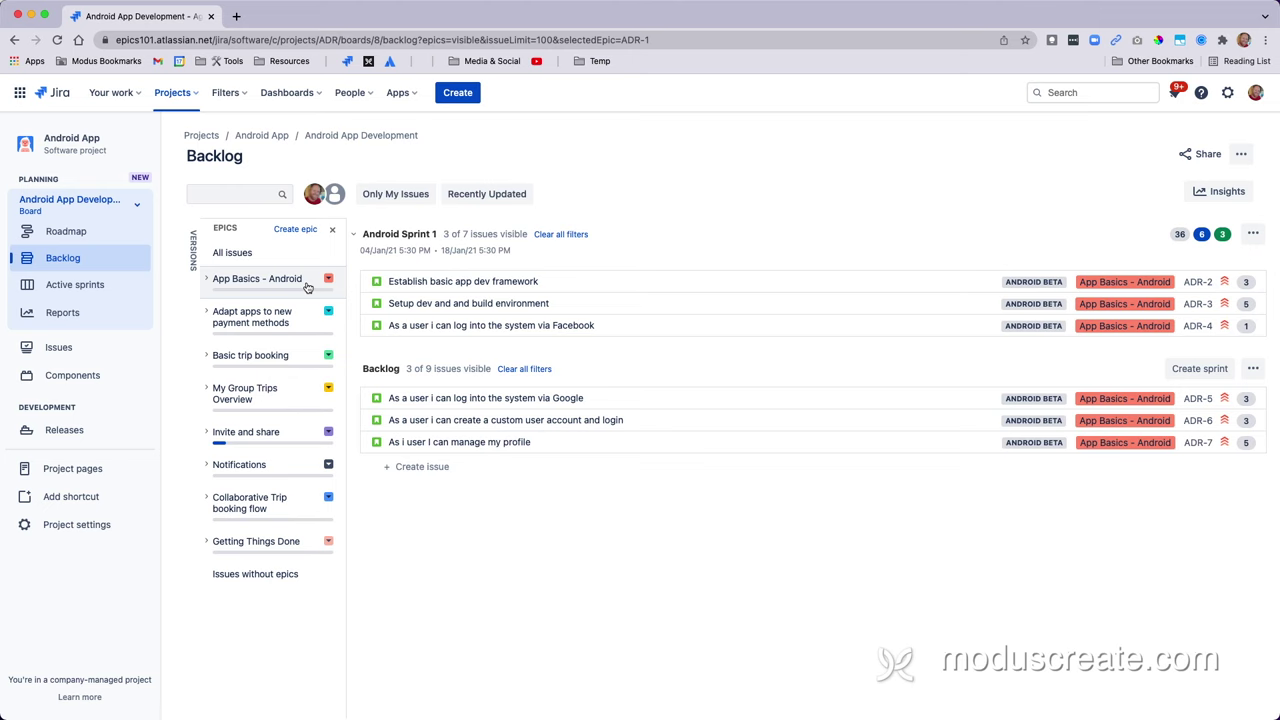
pyautogui.click(205, 280)
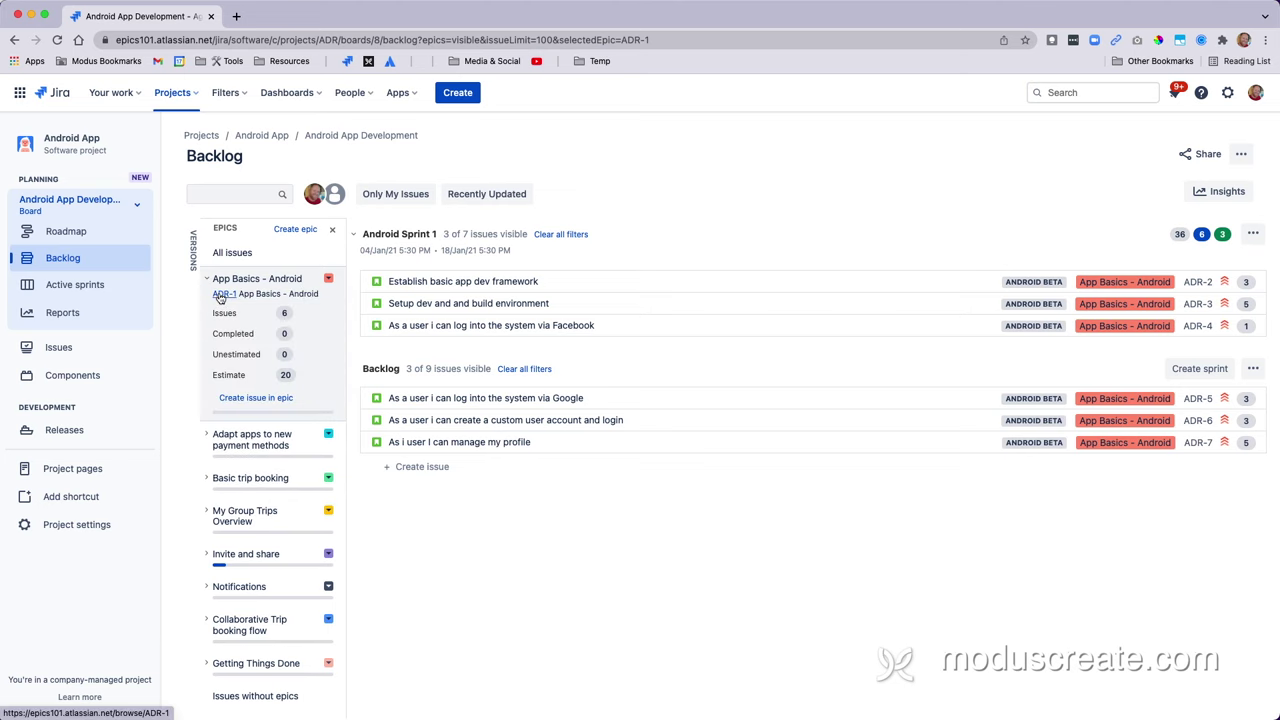
pyautogui.click(222, 293)
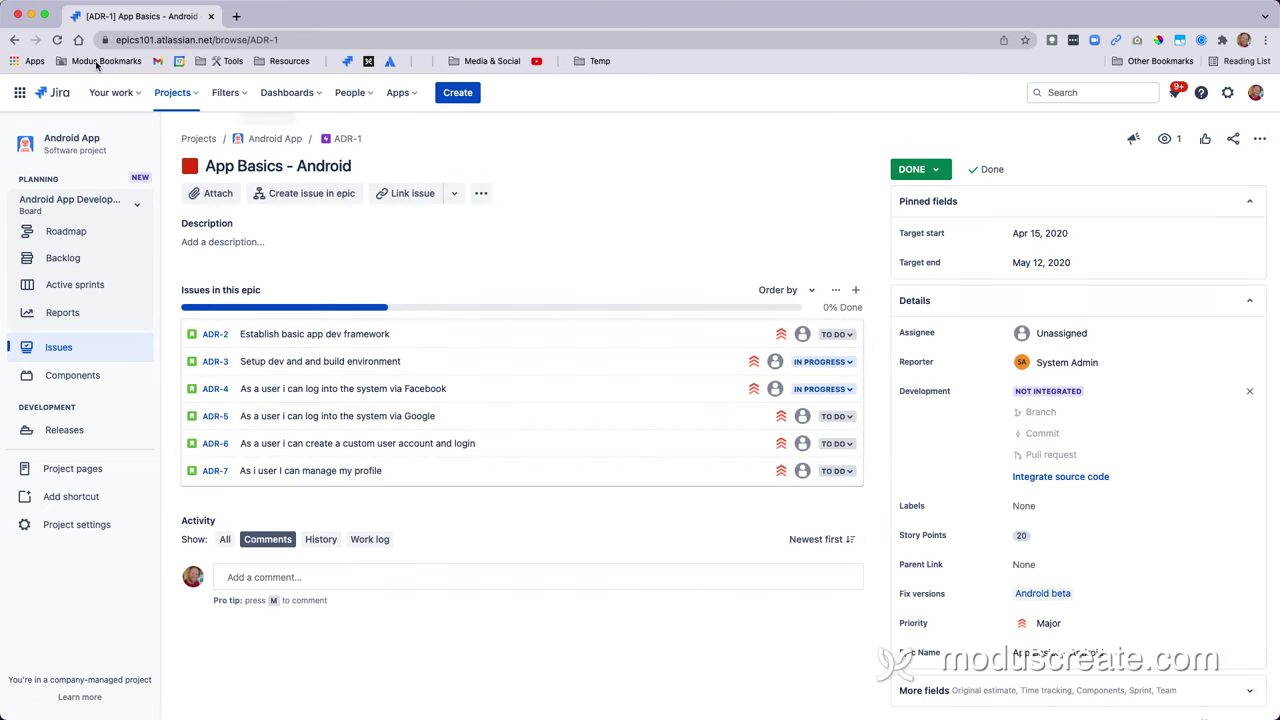
pyautogui.click(15, 42)
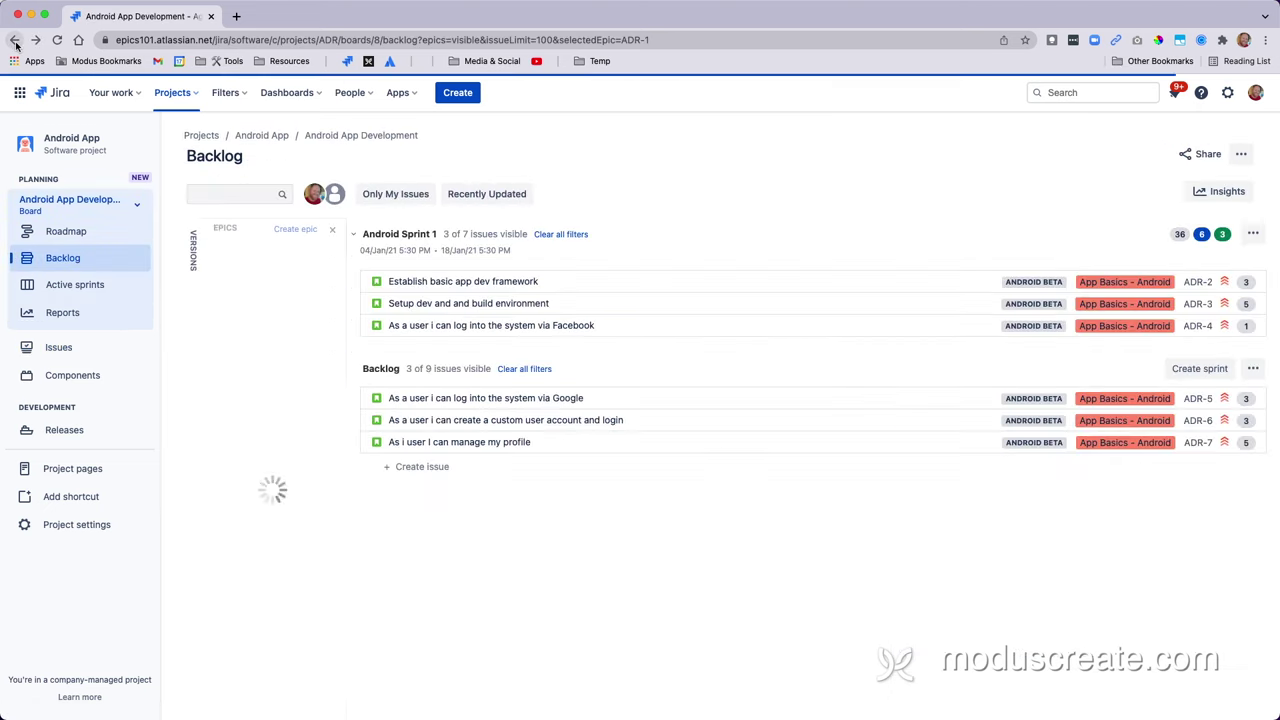
# Create backlog story 'New Issue' and assign it to the Basic trip booking epic
pyautogui.click(421, 466)
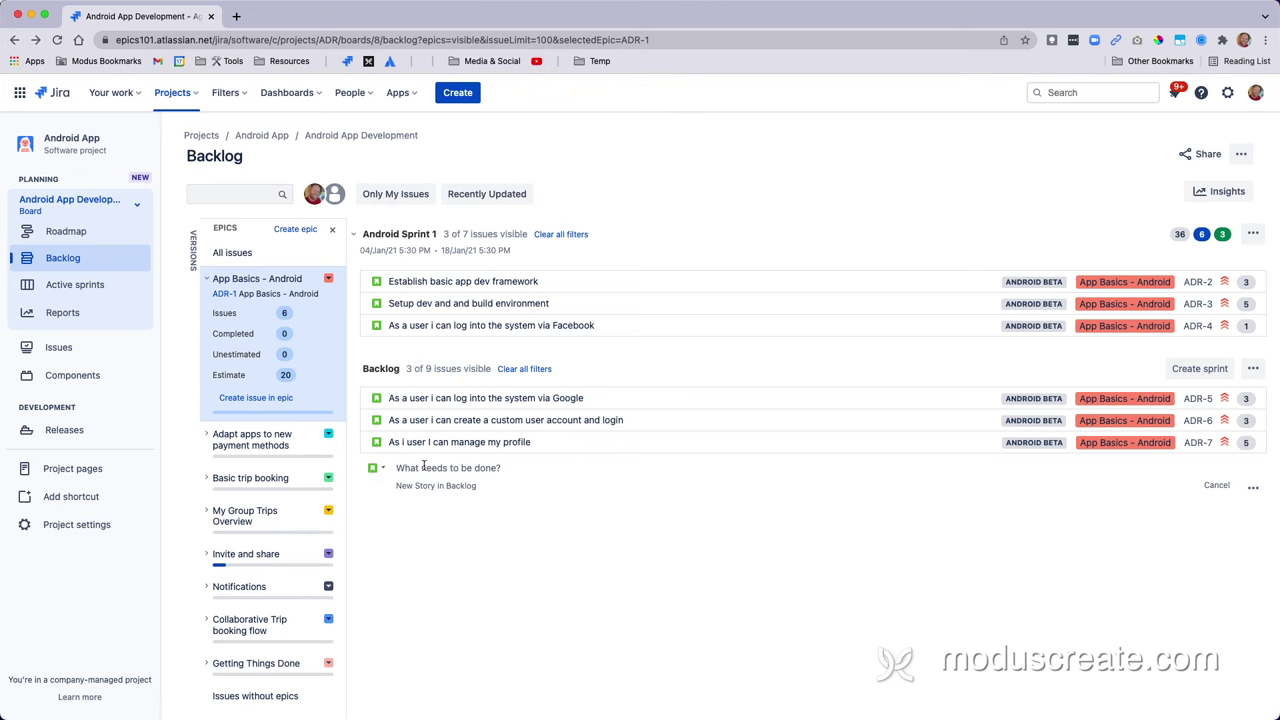
pyautogui.write('New')
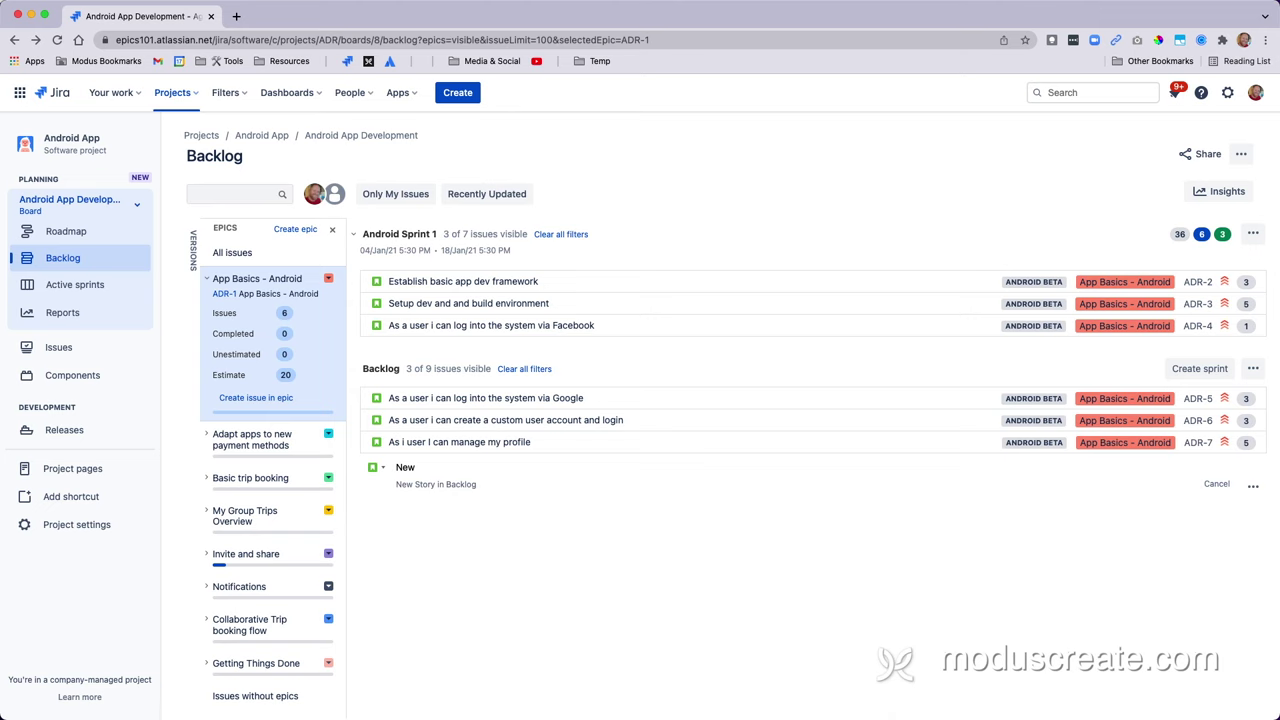
pyautogui.write(' Issue')
pyautogui.press('Return')
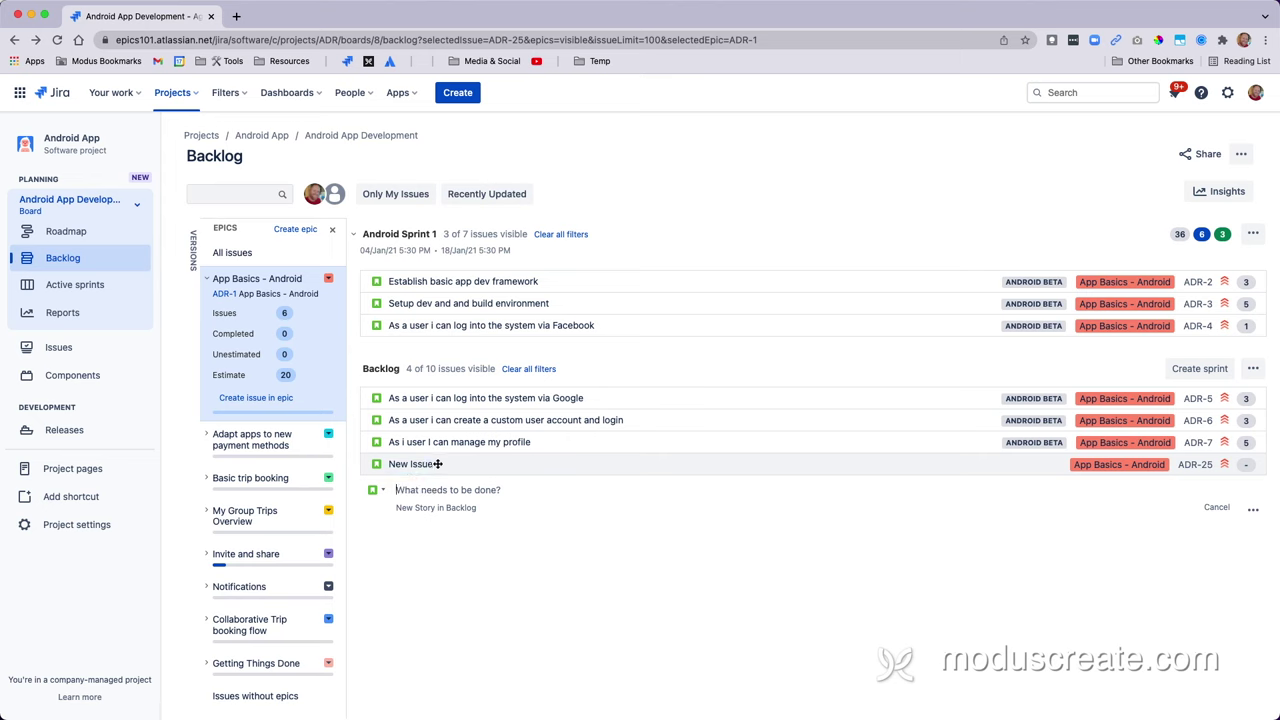
pyautogui.moveTo(437, 464); pyautogui.dragTo(286, 478)
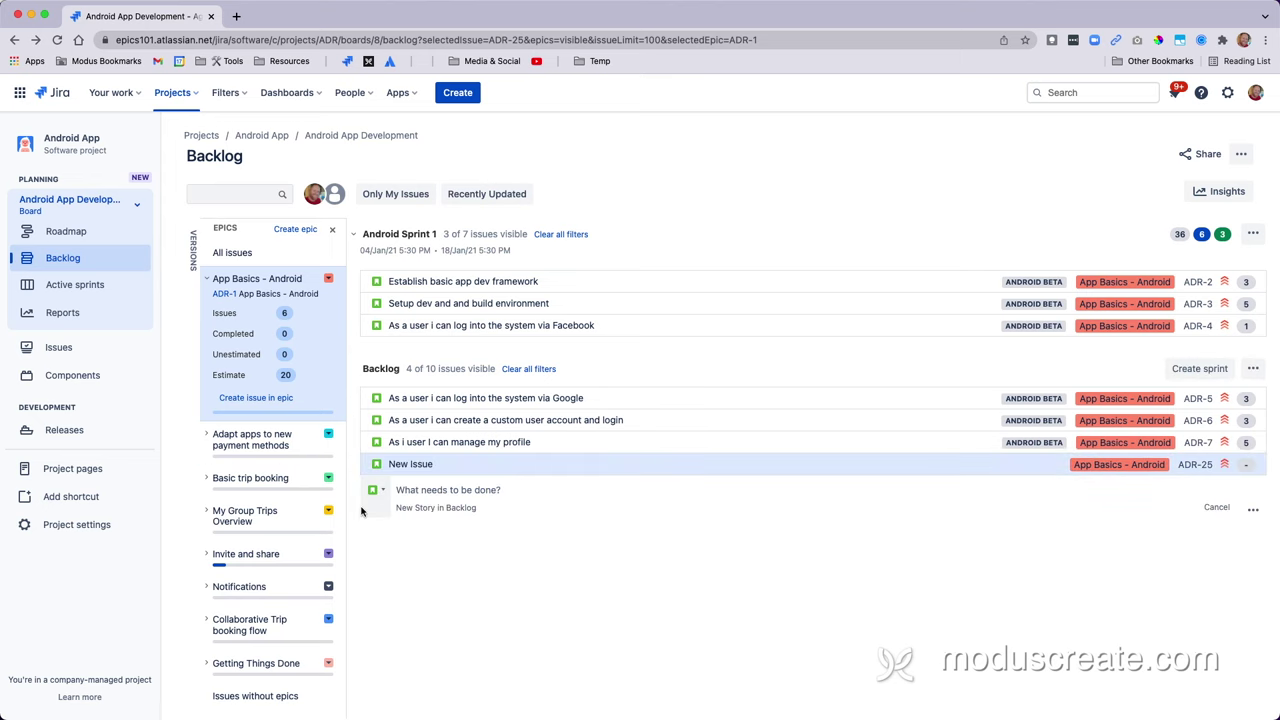
pyautogui.click(205, 482)
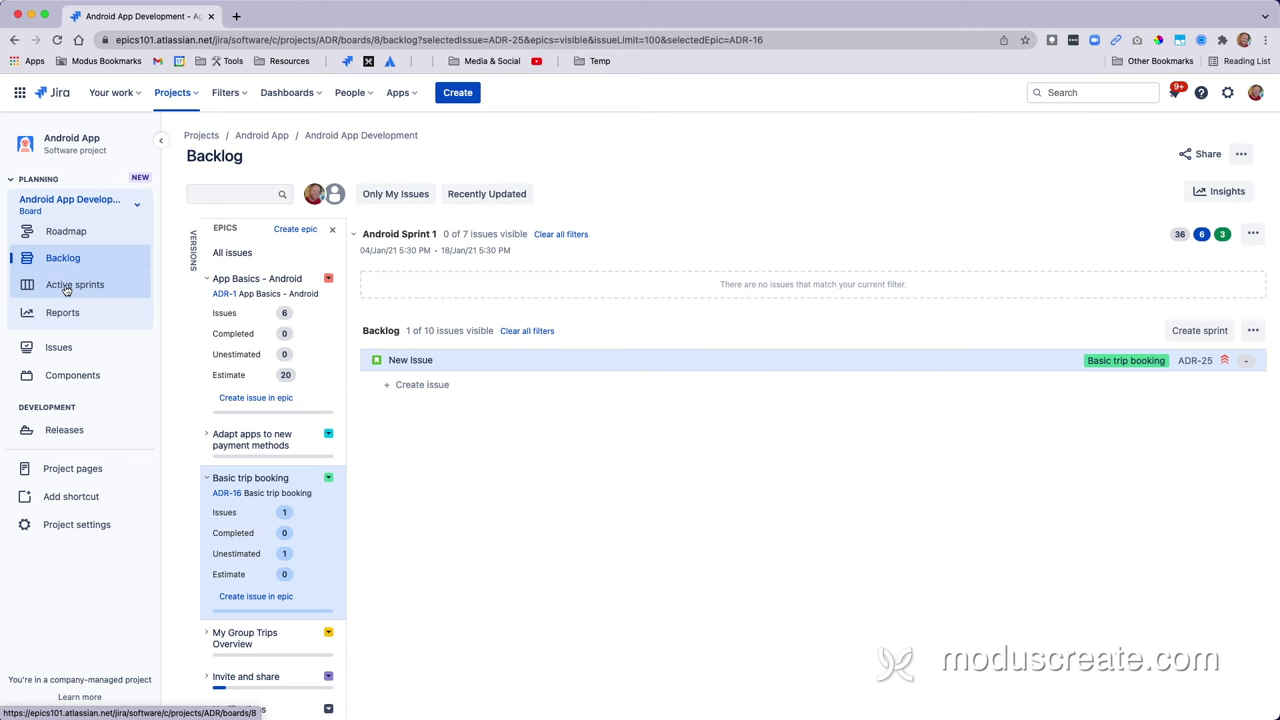
# Open the Android Sprint 1 board and look through its epic swimlanes
pyautogui.click(66, 289)
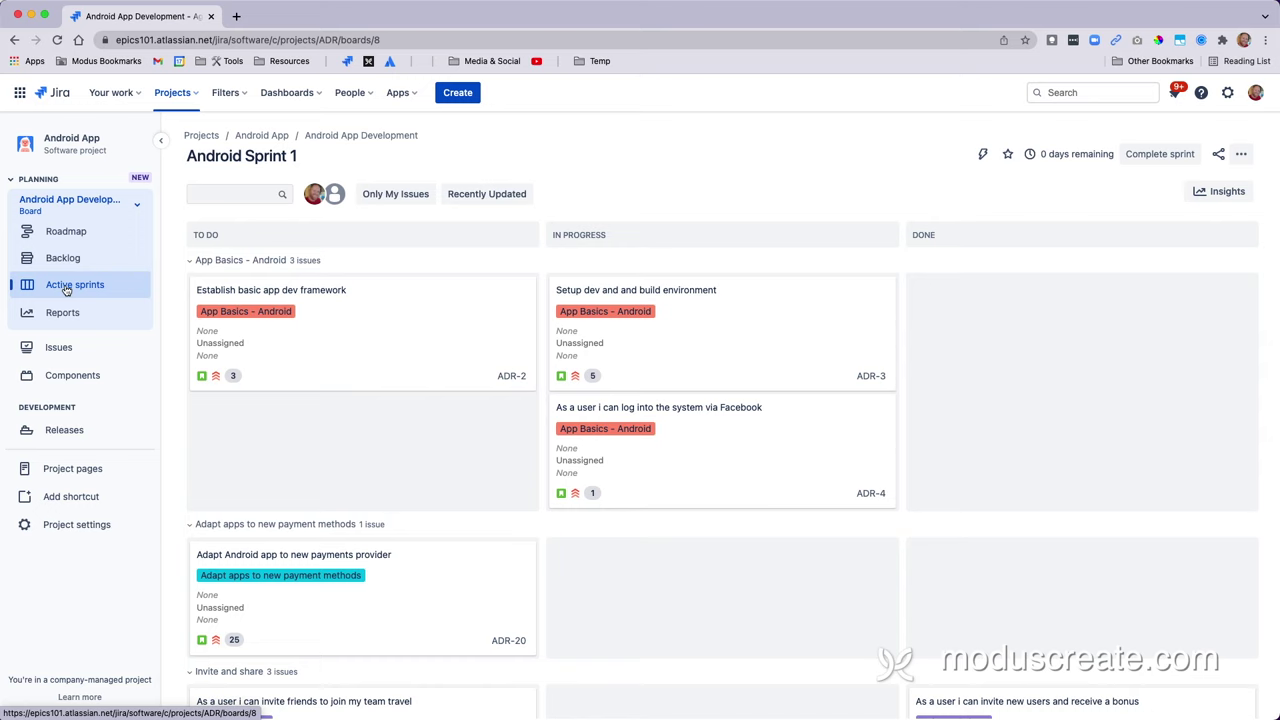
pyautogui.scroll(-2, 331, 446)
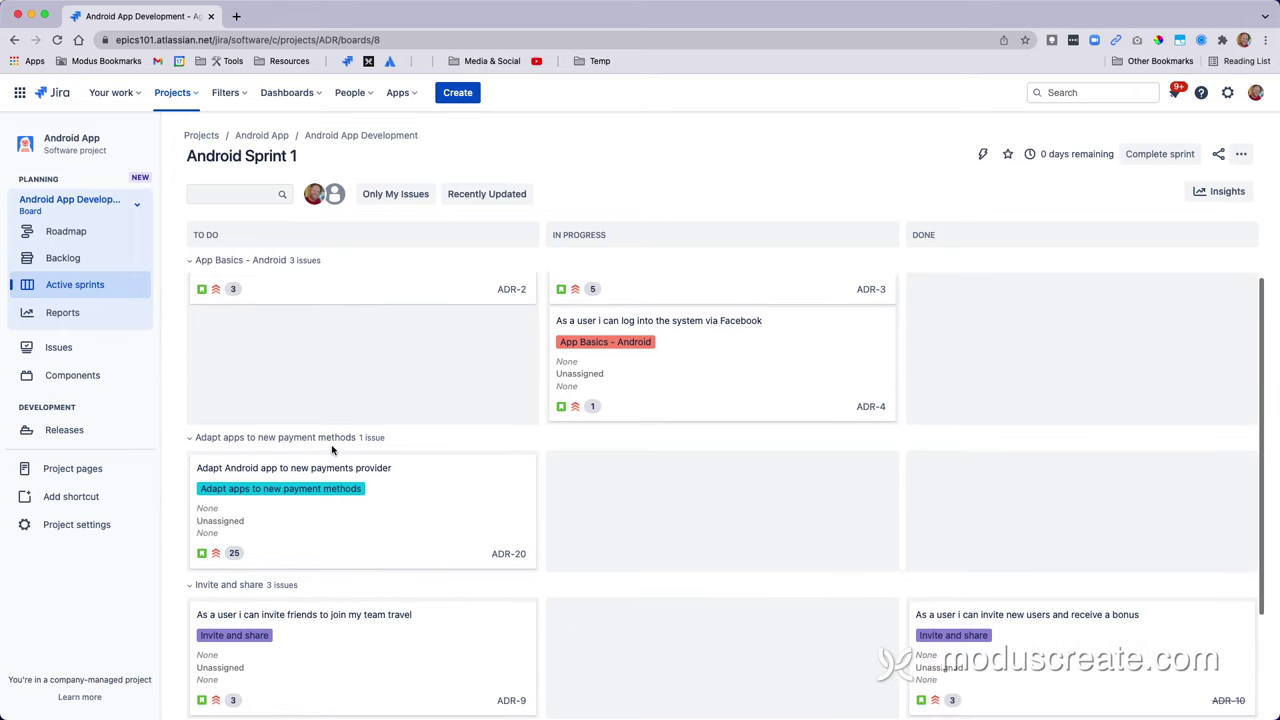
pyautogui.scroll(-2, 332, 448)
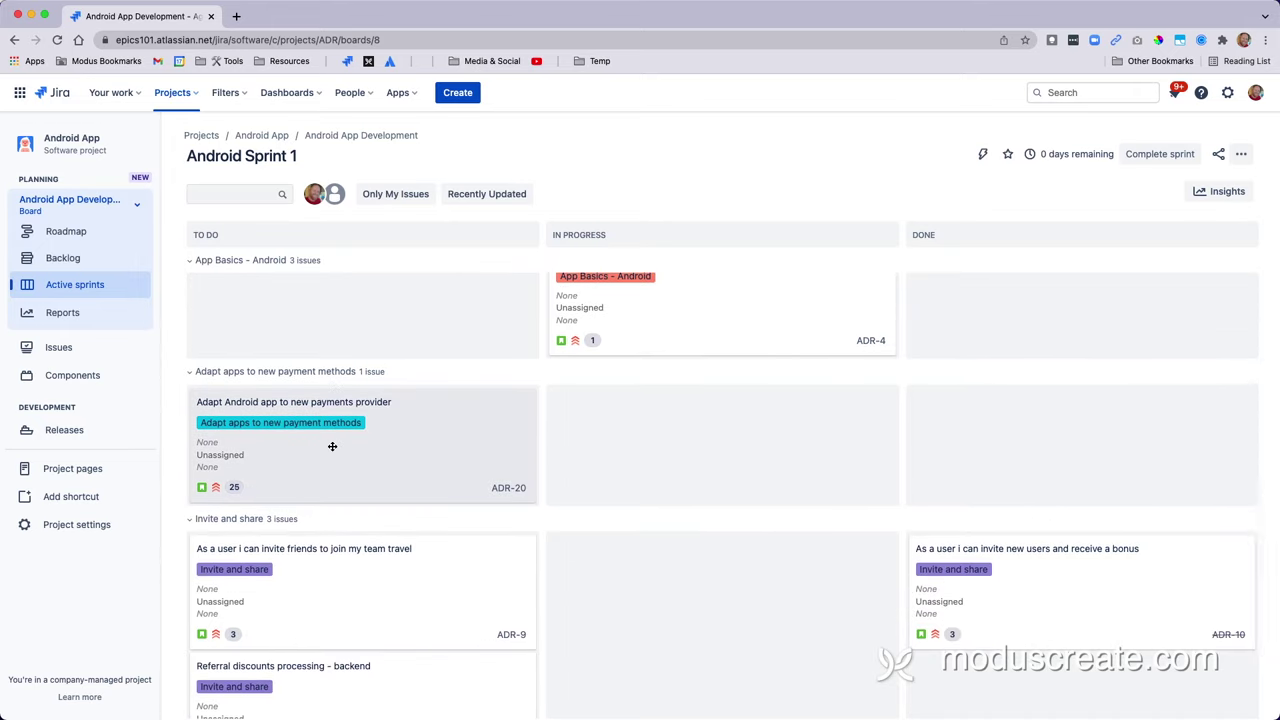
pyautogui.scroll(-2, 332, 446)
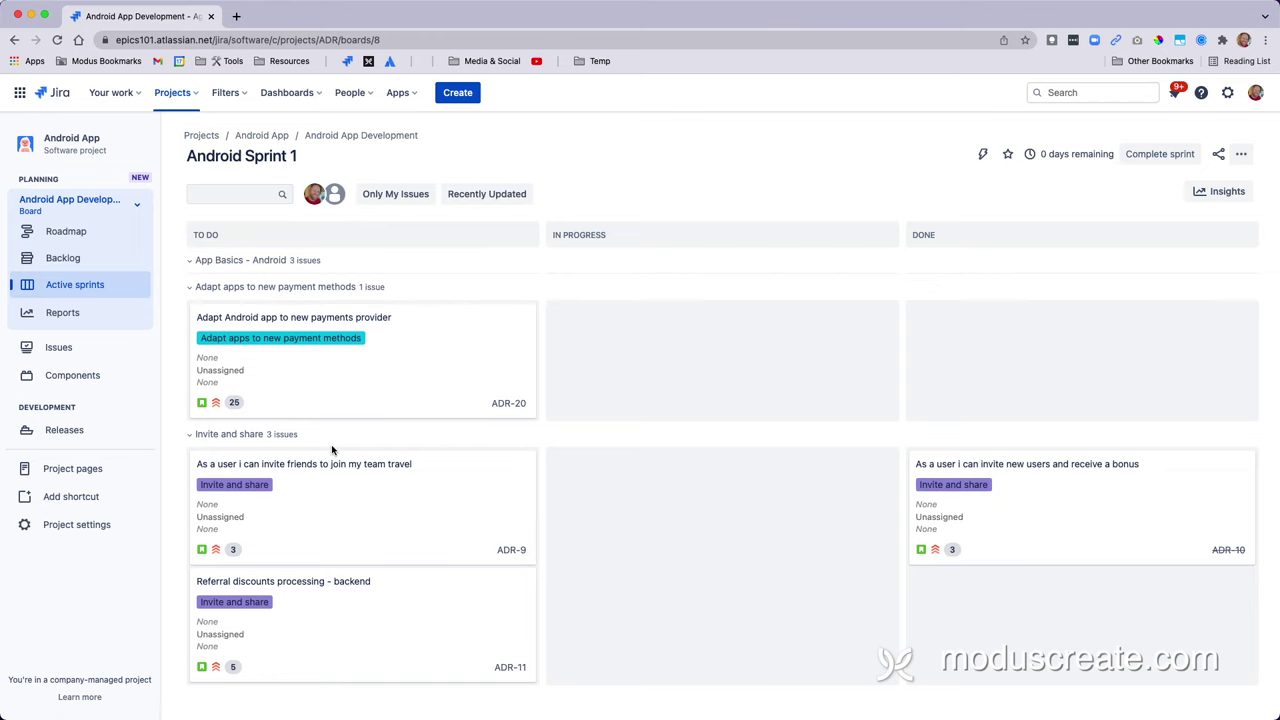
pyautogui.scroll(3, 332, 450)
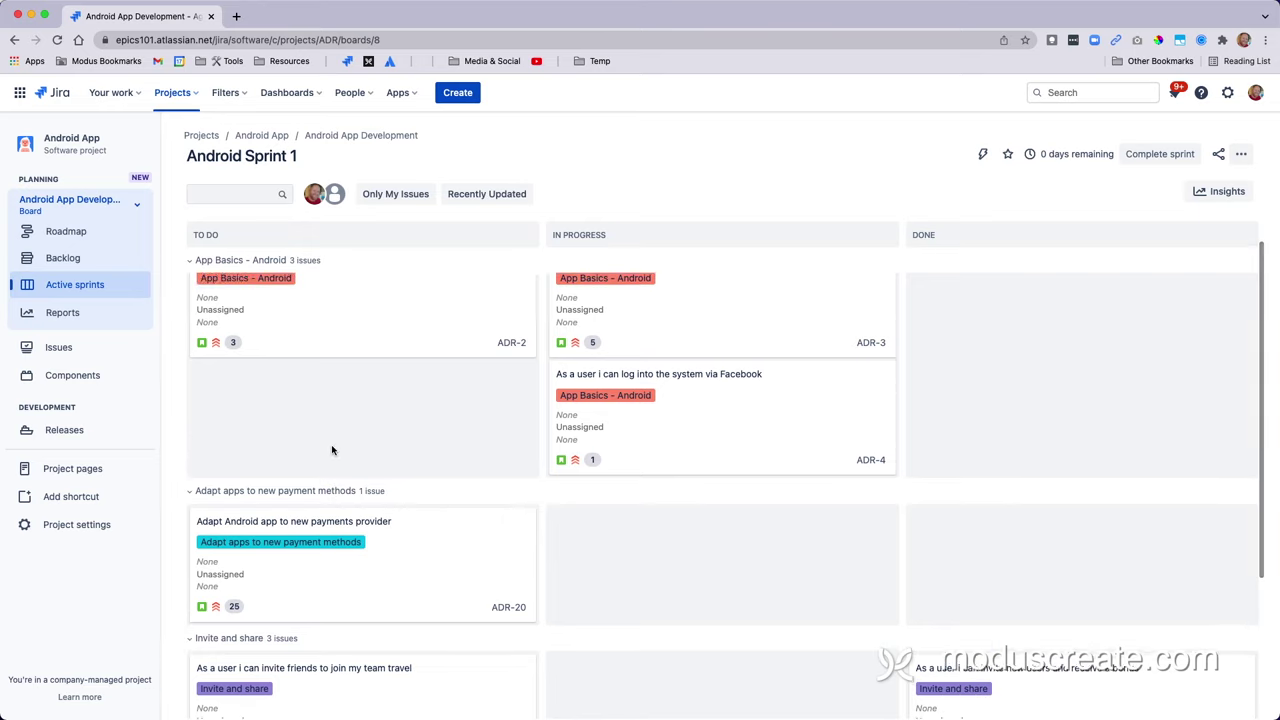
pyautogui.scroll(1, 331, 444)
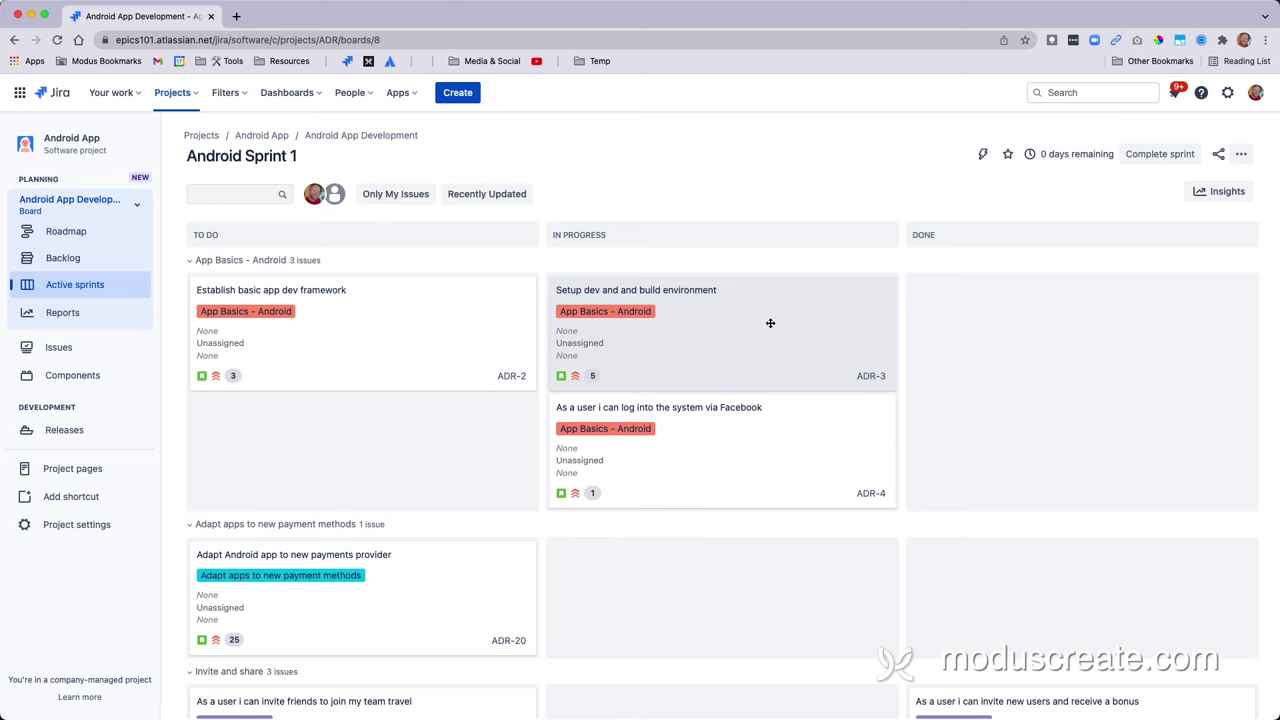
# Set the board's swimlanes to None and try moving the Referral discounts card
pyautogui.click(1240, 154)
pyautogui.click(1222, 185)
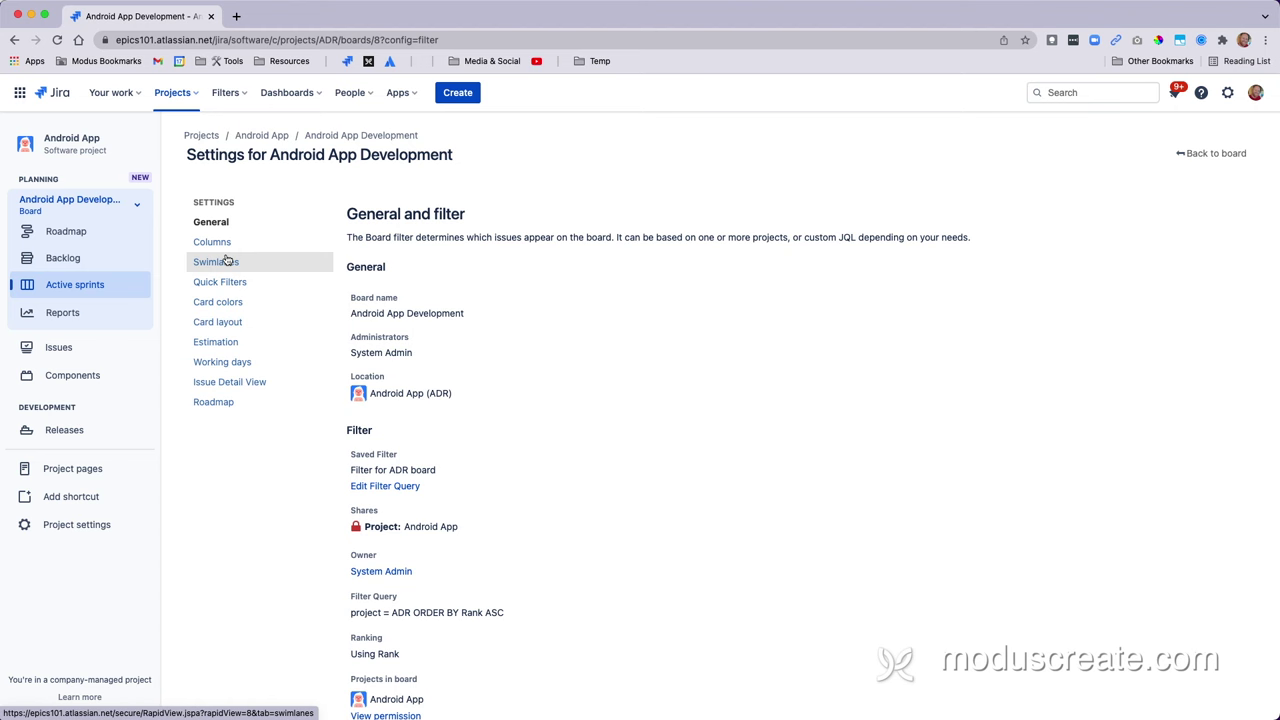
pyautogui.click(226, 261)
pyautogui.click(385, 284)
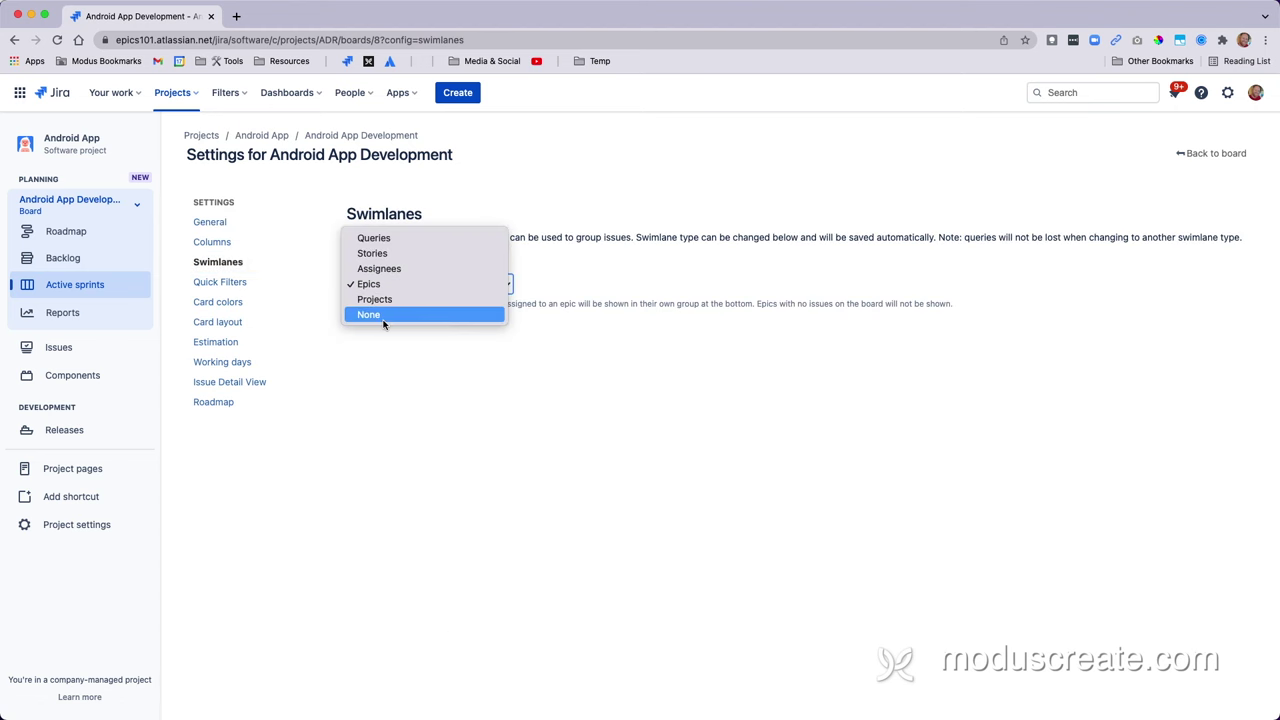
pyautogui.click(383, 316)
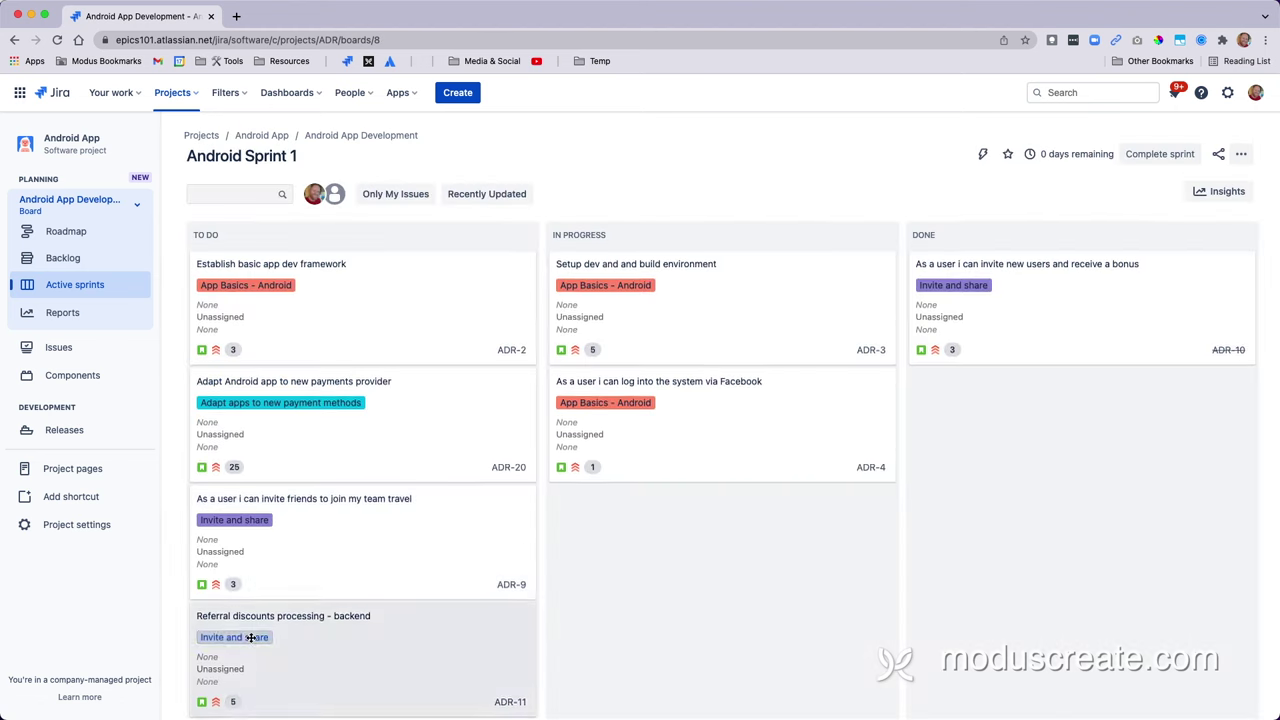
pyautogui.moveTo(251, 637); pyautogui.dragTo(332, 632)
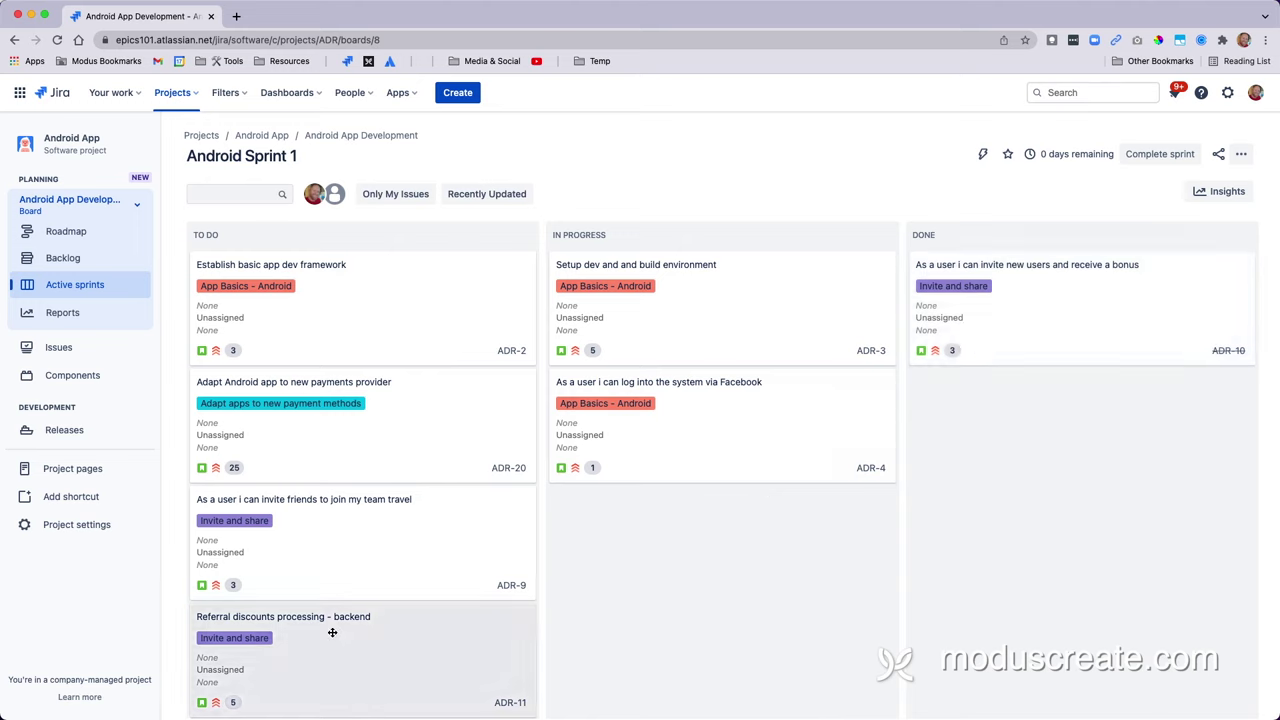